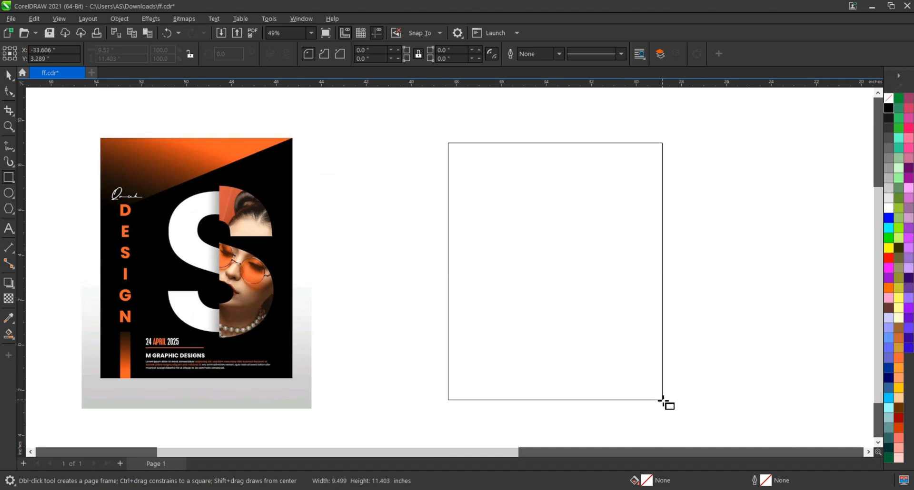
# Narrow the drawn rectangle to about 8.8 by 11.5 inches and move it level with the reference poster's top edge
pyautogui.click(9, 79)
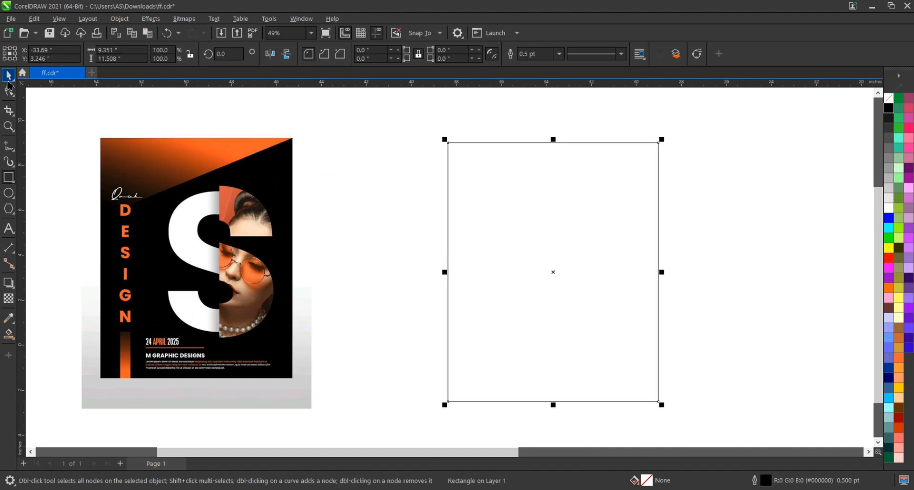
pyautogui.moveTo(662, 273); pyautogui.dragTo(650, 272)
pyautogui.moveTo(589, 236); pyautogui.dragTo(583, 232)
pyautogui.click(688, 260)
# Draw a diagonal line through the rectangle's upper-right corner and down across its left edge, overshooting both sides
pyautogui.click(14, 148)
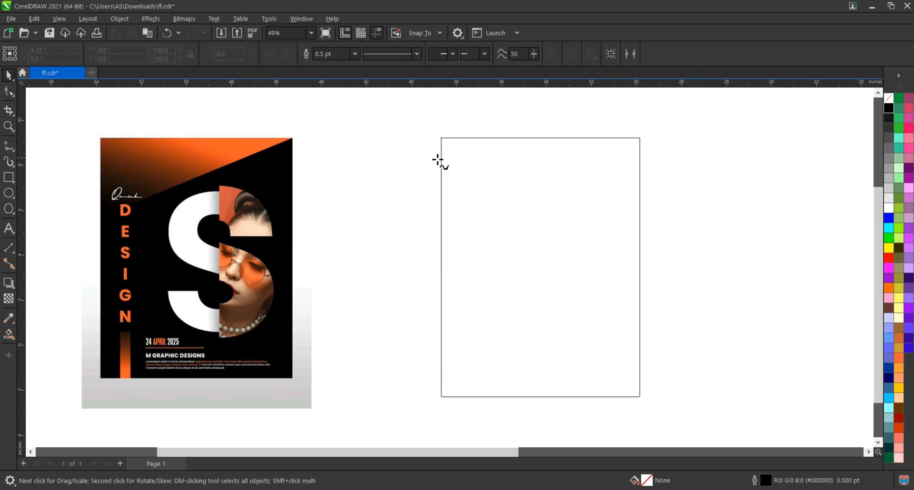
pyautogui.click(639, 138)
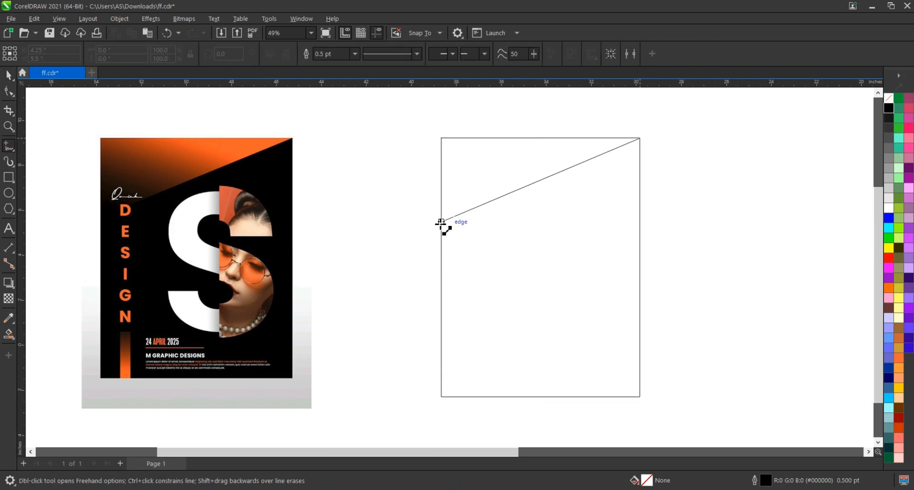
pyautogui.click(430, 224)
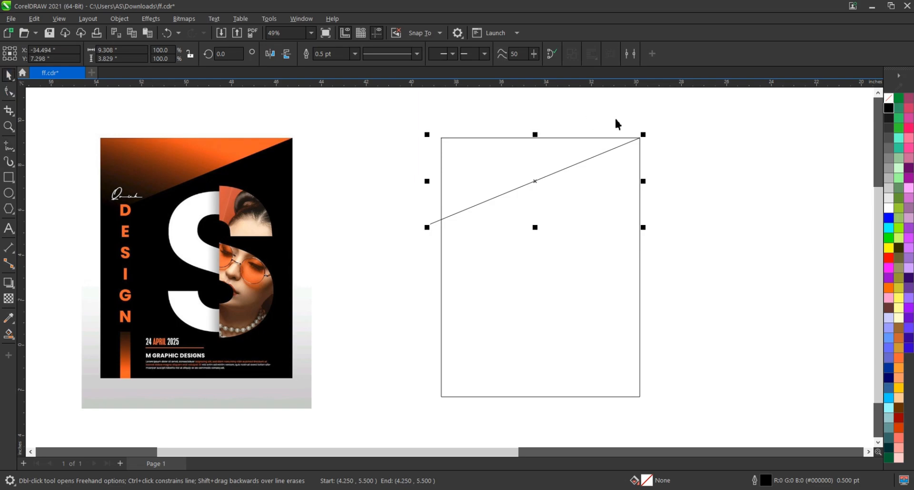
pyautogui.press('space')
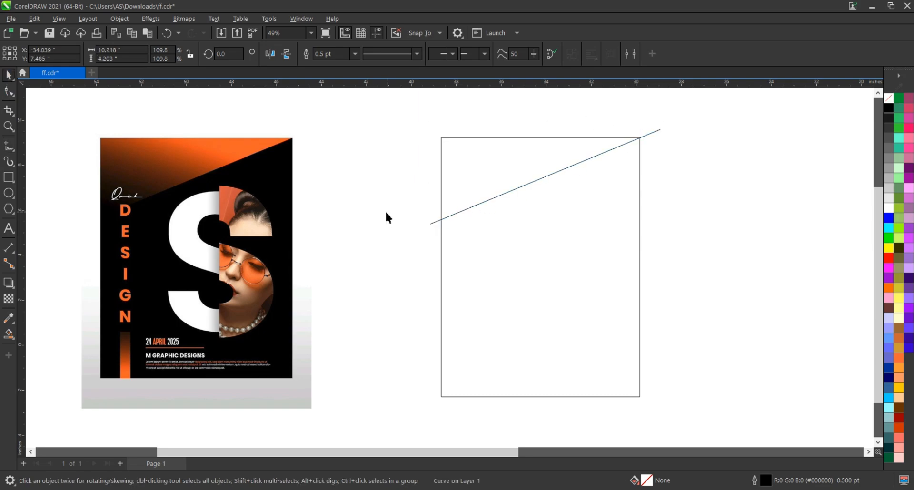
# Draw a narrow vertical rectangle about 0.5 by 3.4 inches, crossing the poster's bottom edge near its left side
pyautogui.press('F6')
pyautogui.scroll(-1, 458, 362)
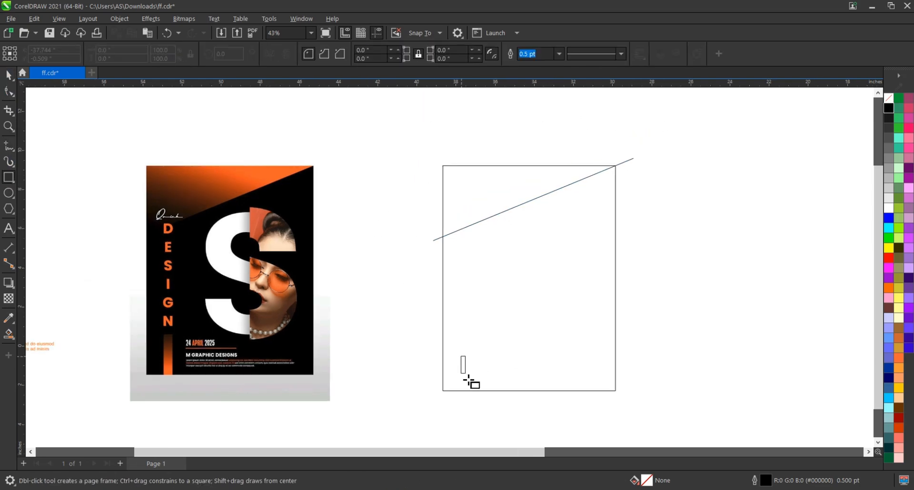
pyautogui.moveTo(466, 375); pyautogui.dragTo(471, 414)
pyautogui.press('space')
pyautogui.scroll(1, 467, 376)
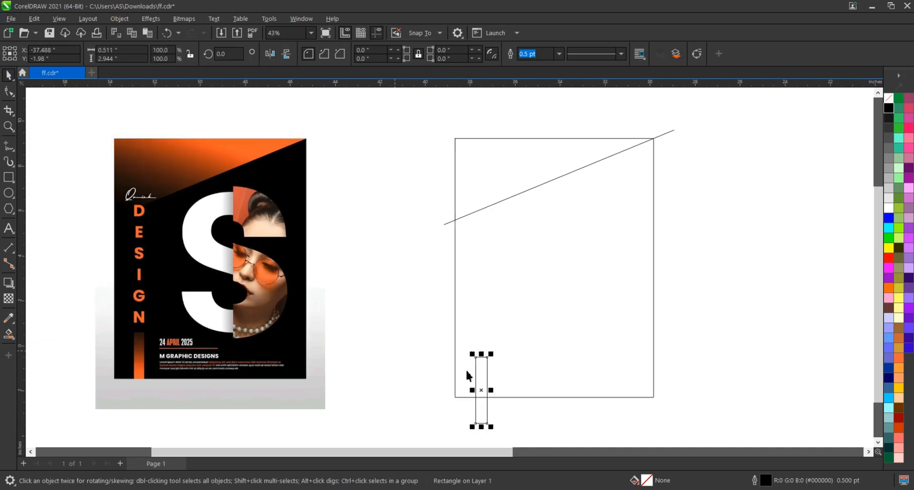
pyautogui.moveTo(481, 356)
pyautogui.mouseDown()
pyautogui.moveTo(482, 347)
pyautogui.moveTo(484, 369)
pyautogui.mouseUp()
pyautogui.click(436, 341)
pyautogui.click(480, 369)
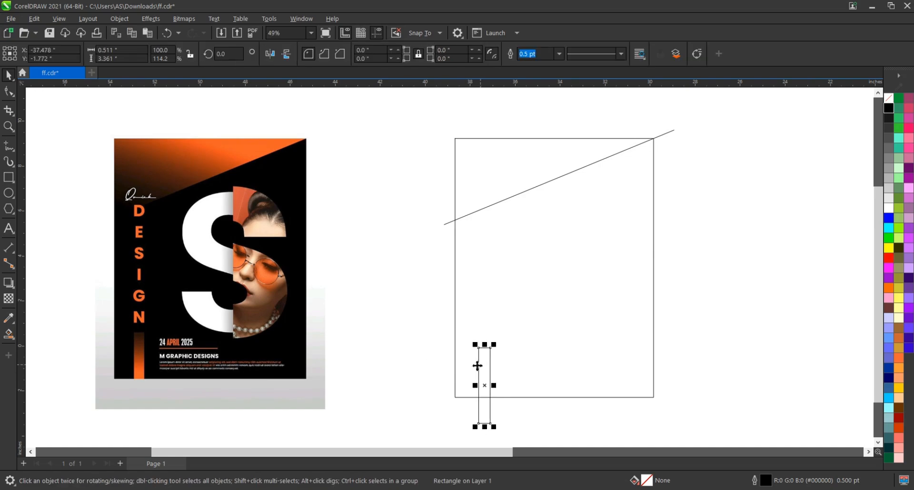
pyautogui.click(403, 326)
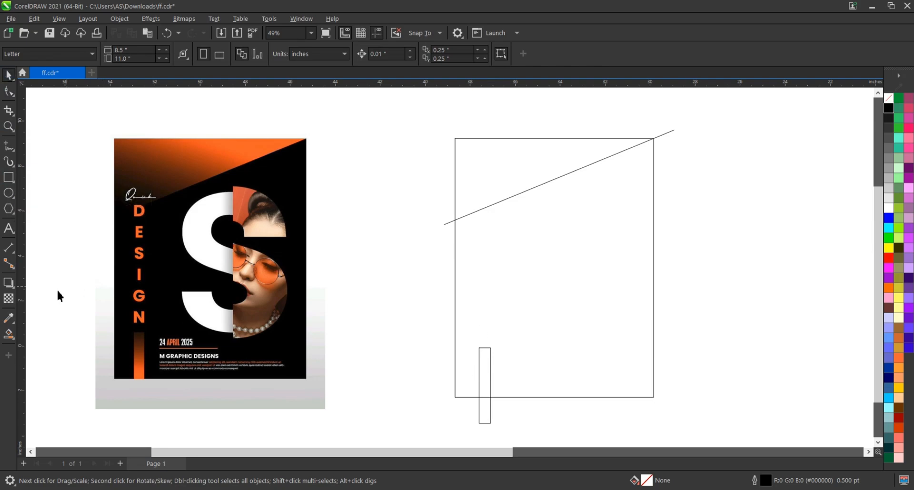
# Smart-fill the part of the narrow bar inside the poster and the triangle above the diagonal line
pyautogui.click(14, 338)
pyautogui.click(484, 376)
pyautogui.click(504, 191)
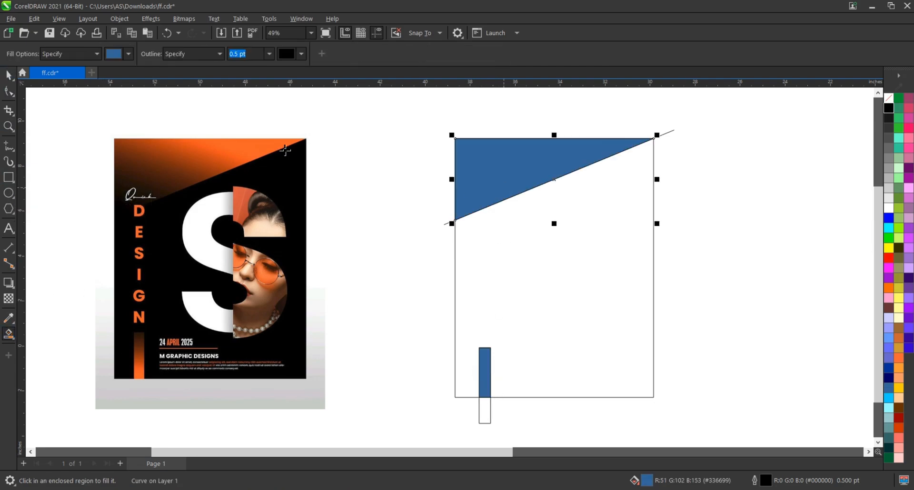
# Delete the diagonal construction line and the original narrow rectangle, keeping the filled shapes
pyautogui.click(6, 77)
pyautogui.click(671, 132)
pyautogui.press('Delete')
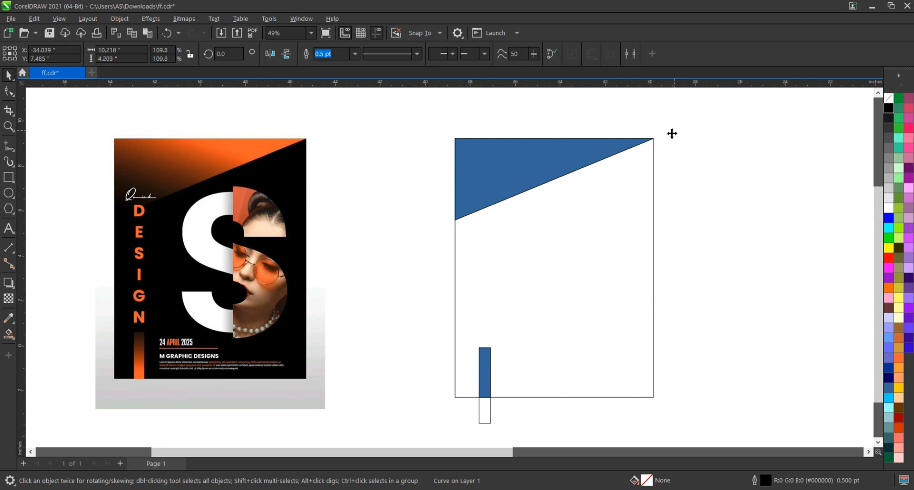
pyautogui.click(486, 416)
pyautogui.press('Delete')
# Fill the bar and the triangle with orange #FF6600 and remove their outlines
pyautogui.click(486, 374)
pyautogui.click(512, 211)
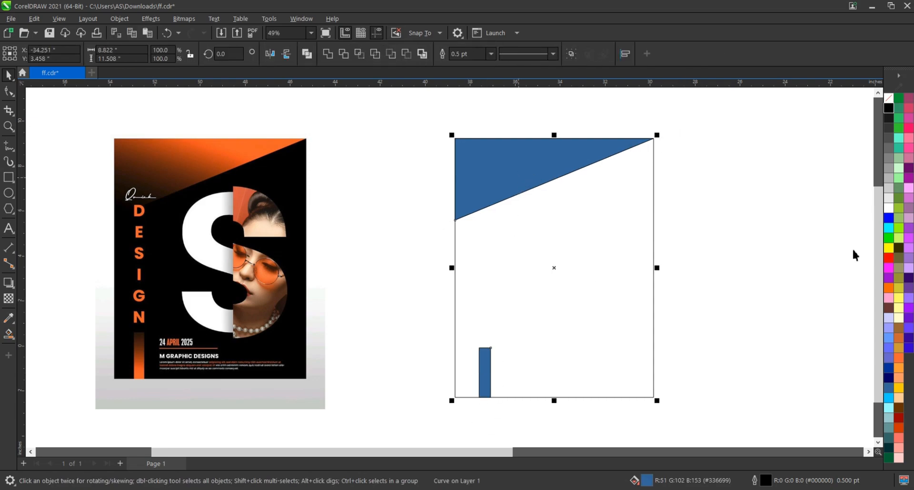
pyautogui.click(888, 288)
pyautogui.rightClick(892, 99)
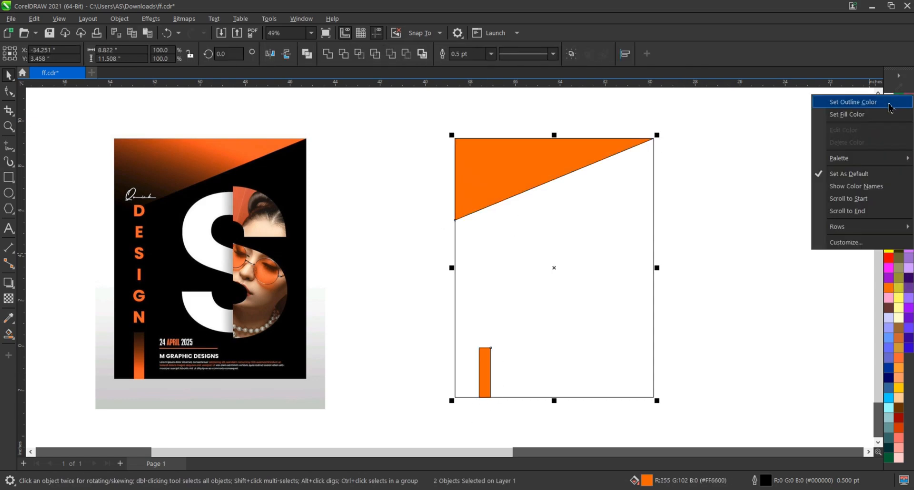
pyautogui.click(838, 98)
pyautogui.click(772, 172)
# Fill the large poster rectangle with black
pyautogui.click(529, 178)
pyautogui.click(575, 200)
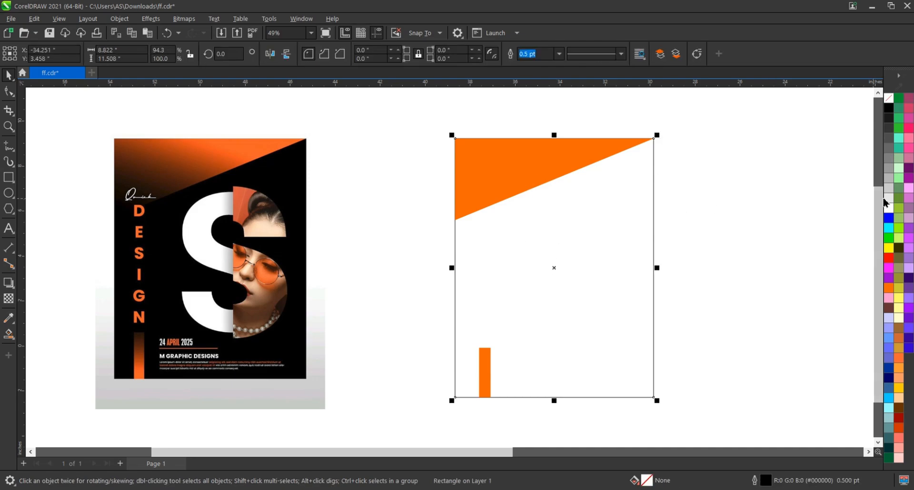
pyautogui.click(888, 108)
pyautogui.click(768, 165)
# Apply a linear fountain transparency to the orange triangle, fading diagonally into black toward its lower left, and adjust its end and midpoint
pyautogui.click(596, 149)
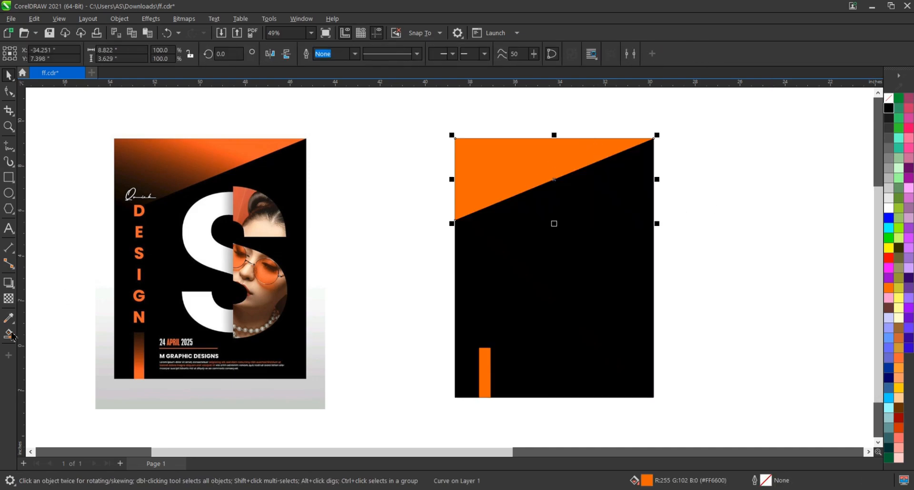
pyautogui.click(9, 300)
pyautogui.moveTo(557, 158); pyautogui.dragTo(531, 147)
pyautogui.moveTo(481, 214); pyautogui.dragTo(487, 211)
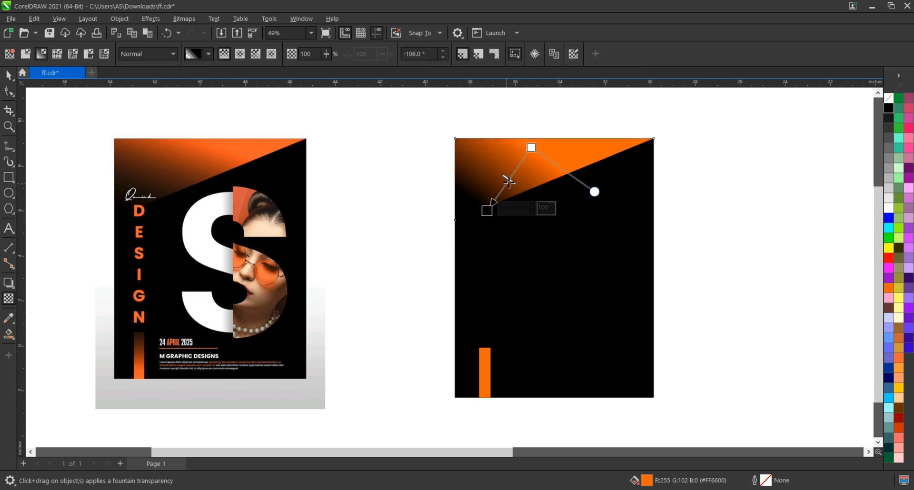
pyautogui.moveTo(509, 180); pyautogui.dragTo(521, 167)
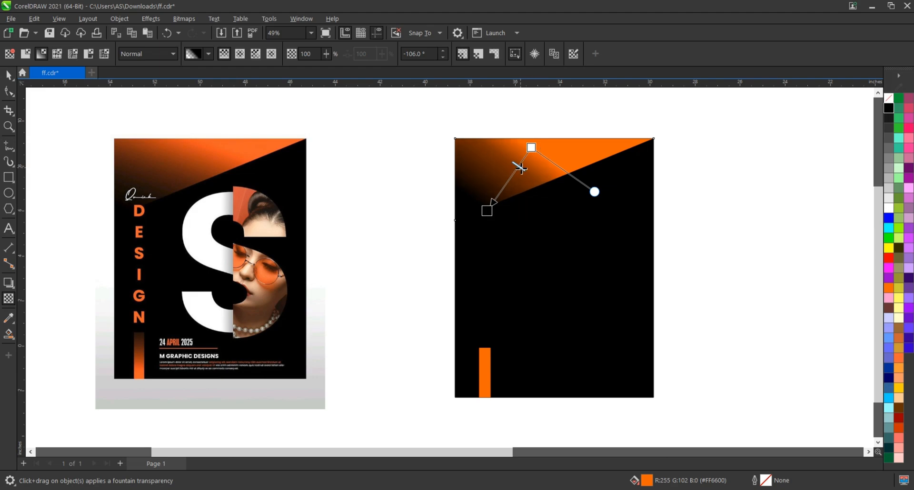
pyautogui.moveTo(487, 209); pyautogui.dragTo(492, 208)
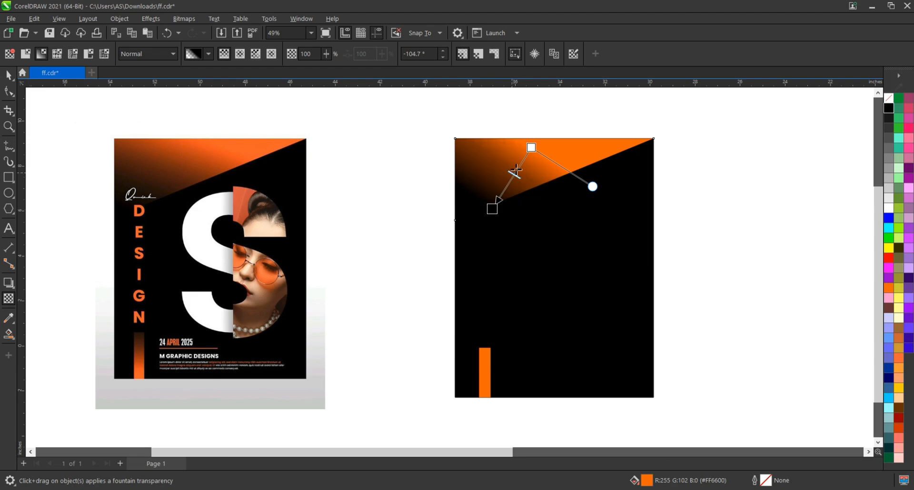
pyautogui.click(9, 75)
pyautogui.click(370, 103)
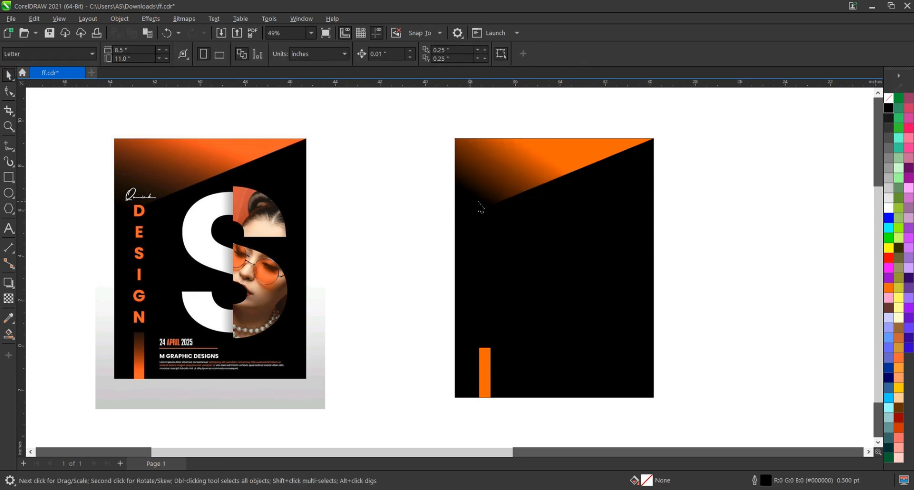
pyautogui.click(481, 207)
pyautogui.click(379, 203)
# Apply a vertical fountain transparency to the orange bar, fading from solid at the bottom to transparent at the top
pyautogui.click(487, 378)
pyautogui.click(8, 299)
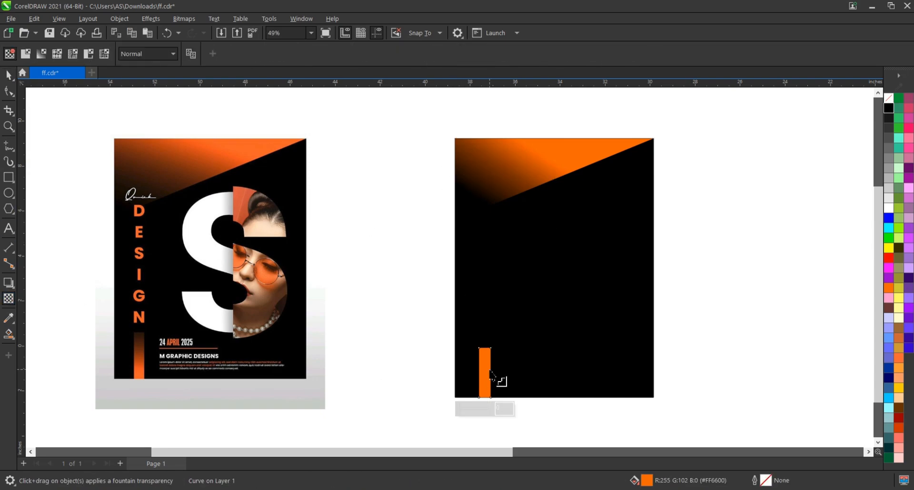
pyautogui.moveTo(484, 368); pyautogui.dragTo(485, 348)
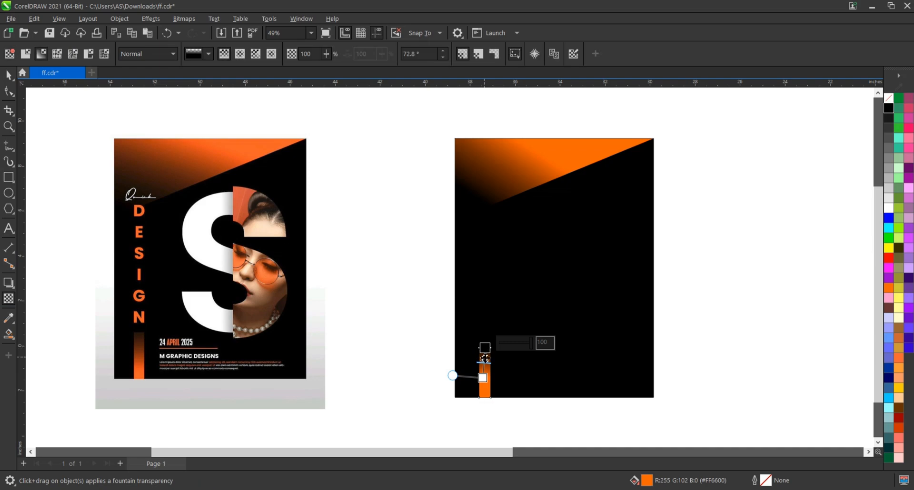
pyautogui.scroll(3, 488, 387)
pyautogui.click(483, 386)
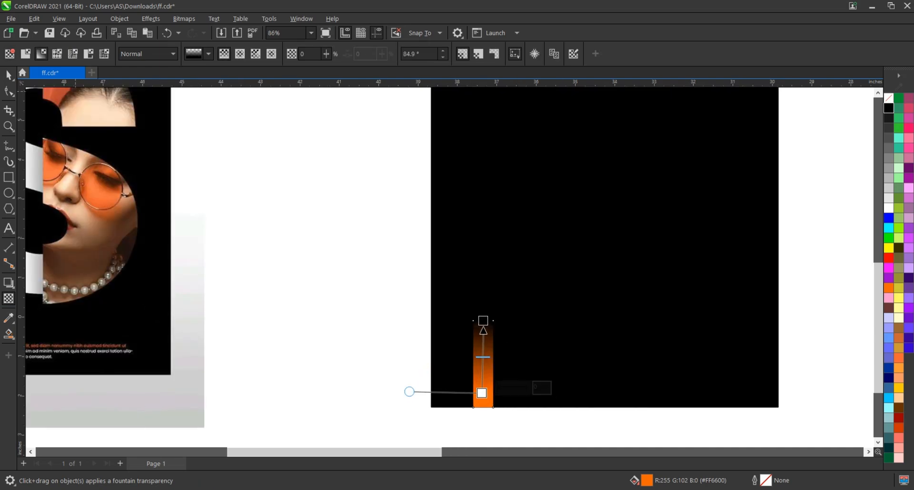
pyautogui.press('space')
pyautogui.scroll(-3, 359, 240)
pyautogui.scroll(-1, 570, 322)
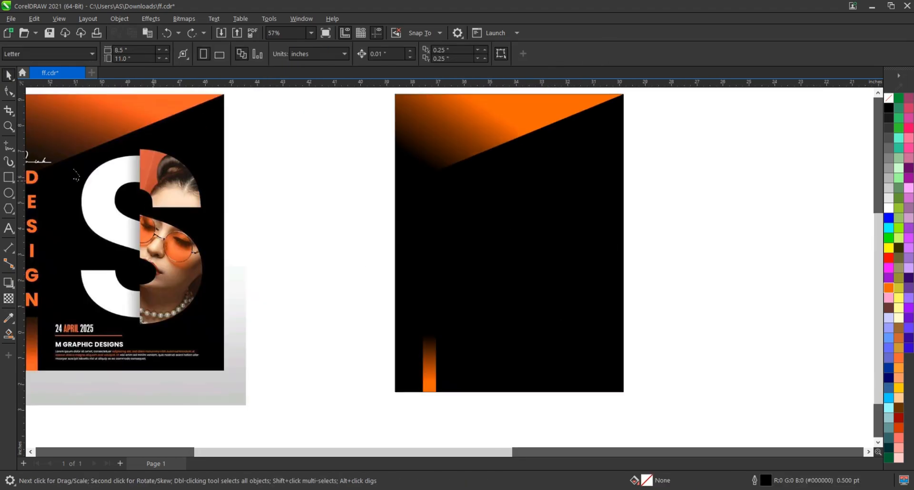
# Create a letter S in bold Arial beside the poster and enlarge it to about 3.5 by 4.8 inches
pyautogui.click(8, 228)
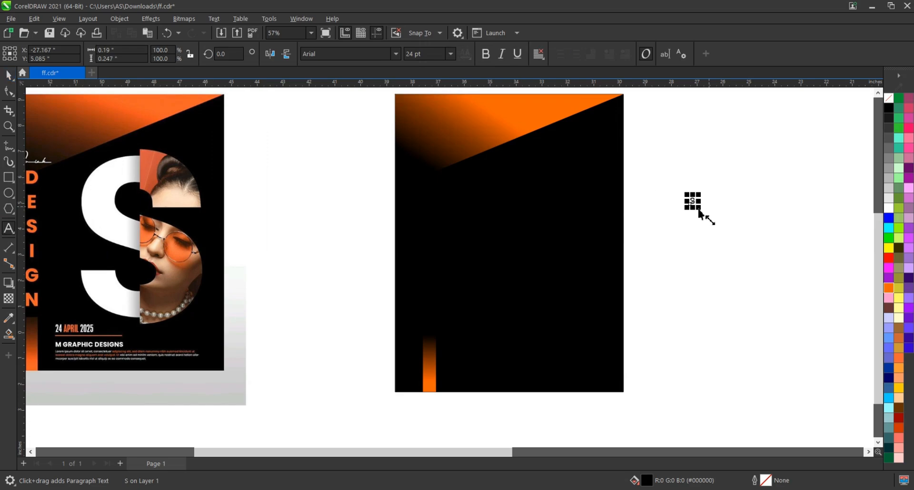
pyautogui.hotkey('ctrl', 'space')
pyautogui.moveTo(698, 209); pyautogui.dragTo(747, 246)
pyautogui.click(484, 53)
pyautogui.click(786, 208)
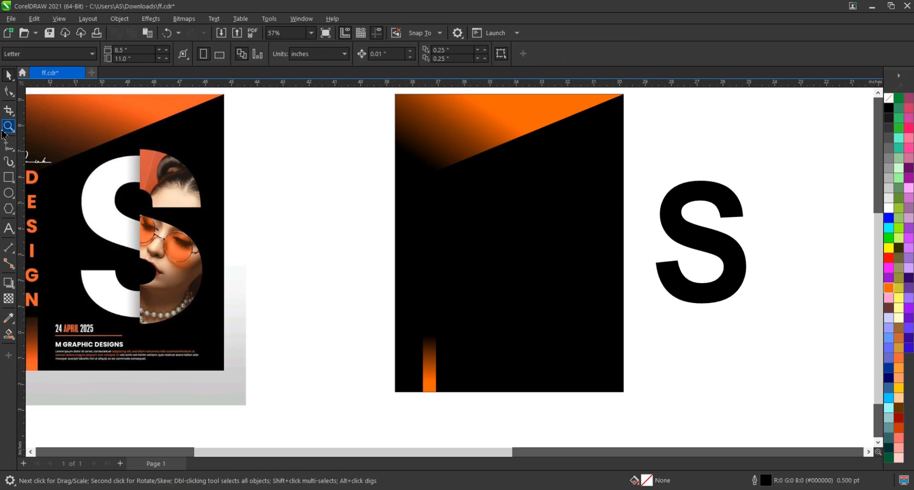
# Draw a horizontal line about 1.2 inches long across the S's lower terminal and place a copy across its upper terminal
pyautogui.click(8, 145)
pyautogui.scroll(3, 685, 262)
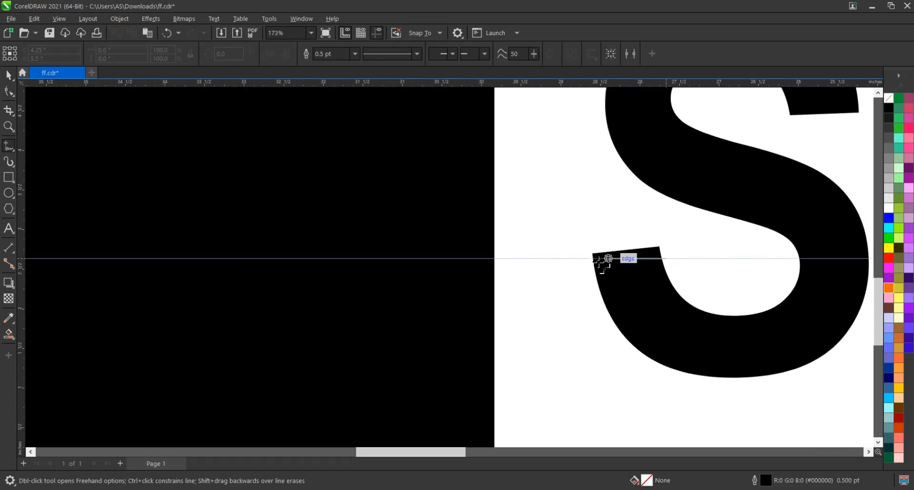
pyautogui.click(570, 258)
pyautogui.click(8, 75)
pyautogui.scroll(-2, 413, 318)
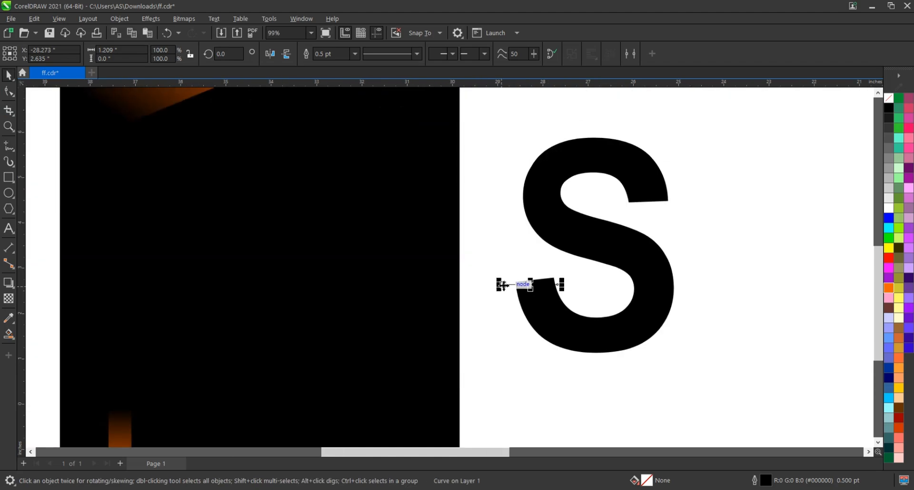
pyautogui.moveTo(507, 286); pyautogui.dragTo(566, 236)
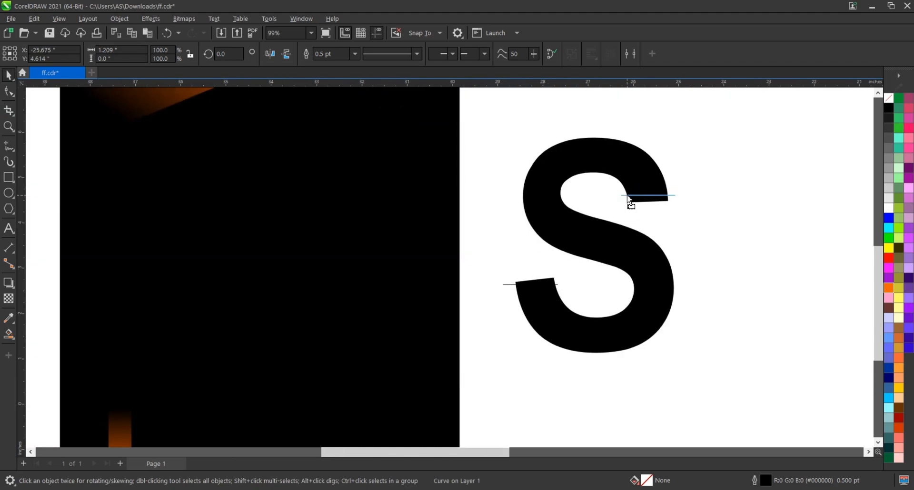
pyautogui.click(739, 199)
# Smart-fill the body of the S between the two cutting lines and delete the original text letter
pyautogui.click(8, 335)
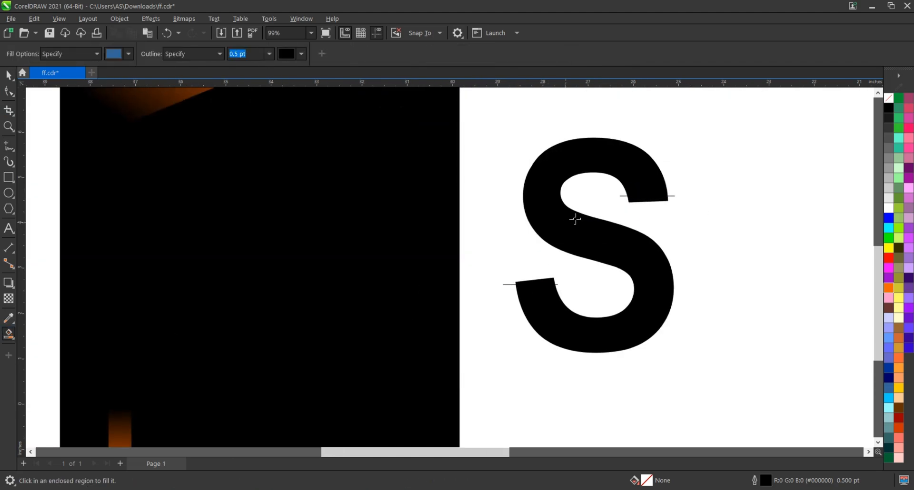
pyautogui.click(573, 218)
pyautogui.click(8, 75)
pyautogui.click(652, 198)
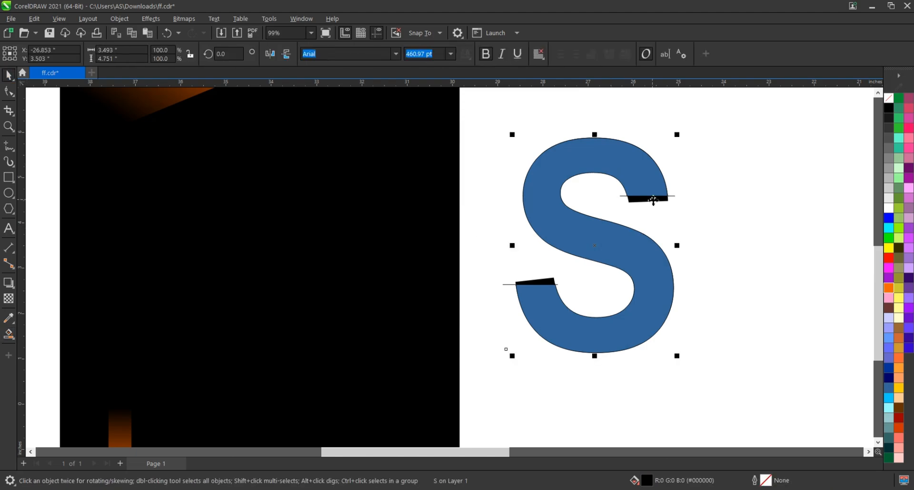
pyautogui.press('Delete')
# Delete both horizontal cutting lines from the terminals of the S
pyautogui.click(670, 197)
pyautogui.press('Delete')
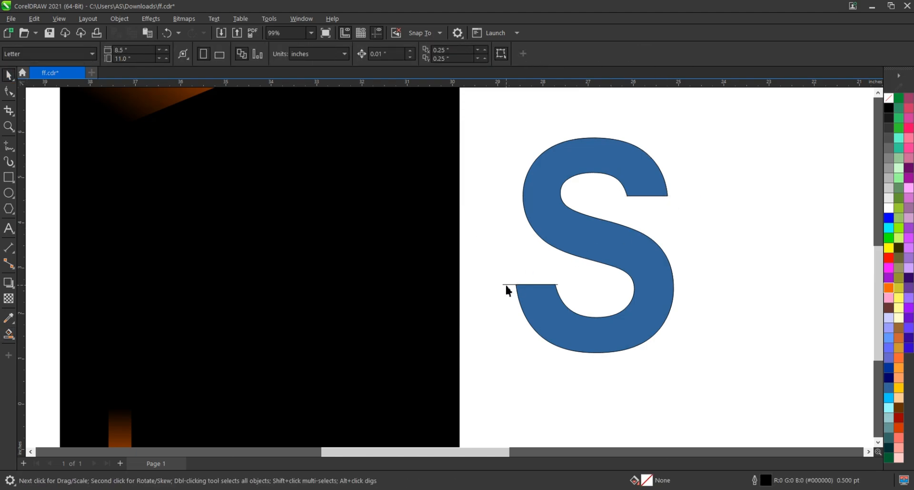
pyautogui.doubleClick(506, 285)
pyautogui.click(8, 75)
# Move the grouped event date, heading and paragraph text onto the poster beside the accent bar and scale it to about 6 by 2.2 inches
pyautogui.scroll(-3, 636, 237)
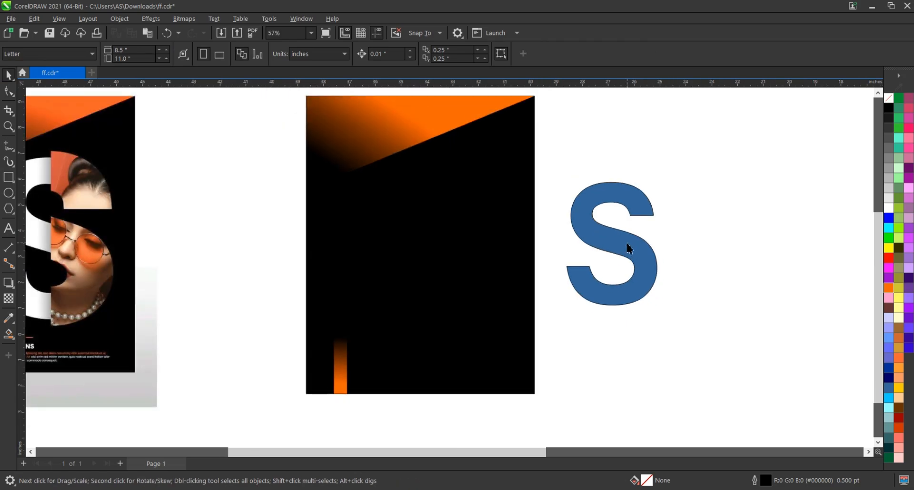
pyautogui.click(625, 242)
pyautogui.scroll(-2, 625, 243)
pyautogui.click(678, 251)
pyautogui.scroll(-1, 477, 248)
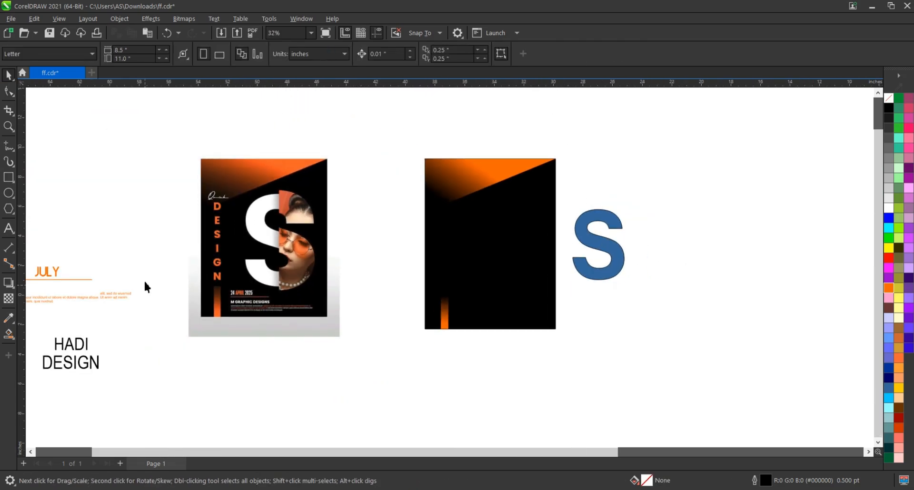
pyautogui.scroll(-2, 164, 264)
pyautogui.moveTo(158, 249); pyautogui.dragTo(128, 272)
pyautogui.moveTo(79, 291); pyautogui.dragTo(409, 301)
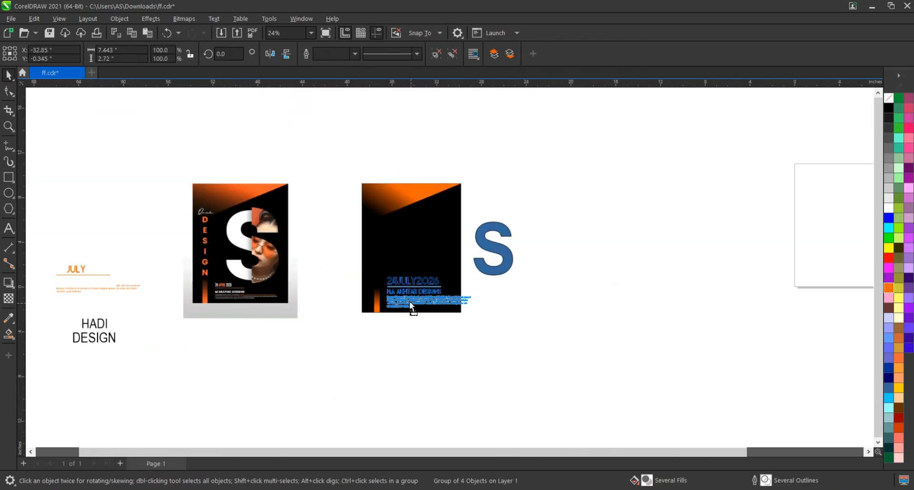
pyautogui.scroll(4, 352, 279)
pyautogui.moveTo(621, 276); pyautogui.dragTo(584, 290)
pyautogui.scroll(3, 457, 319)
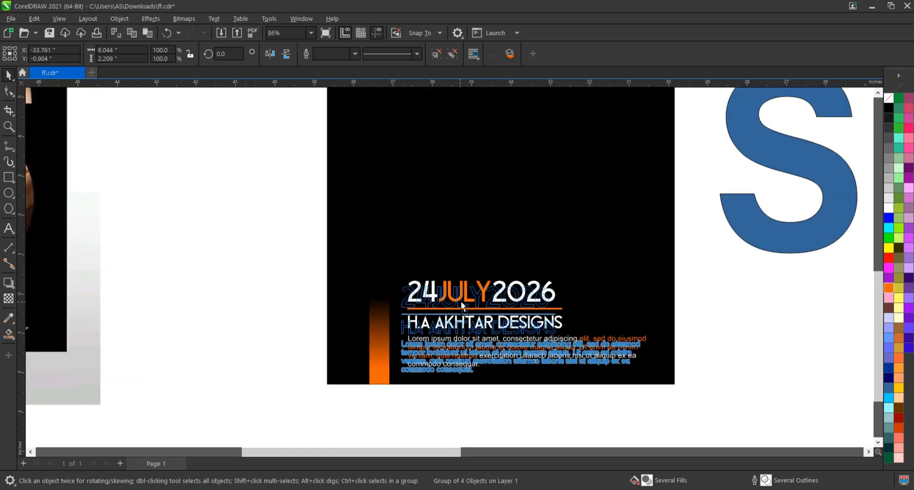
pyautogui.moveTo(648, 284); pyautogui.dragTo(630, 288)
pyautogui.scroll(-4, 636, 364)
pyautogui.press('Escape')
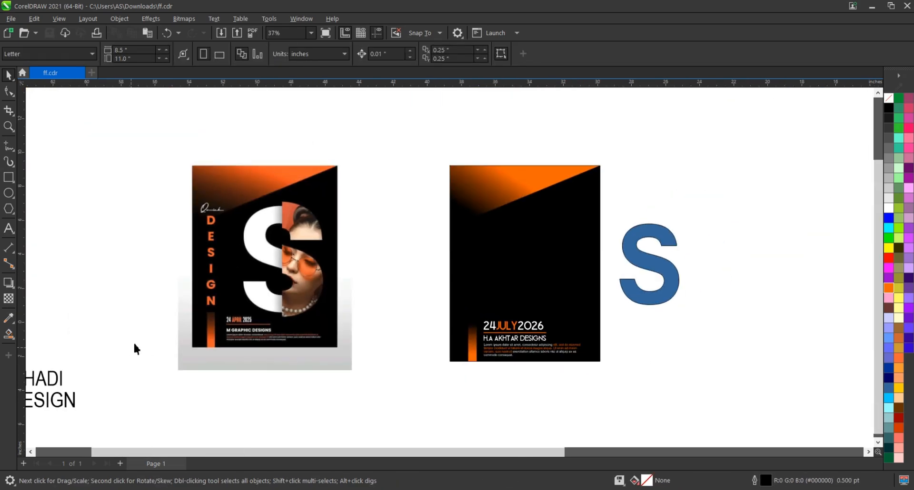
# Move the black two-word title text into the gap between the reference poster and the new poster
pyautogui.scroll(-1, 456, 337)
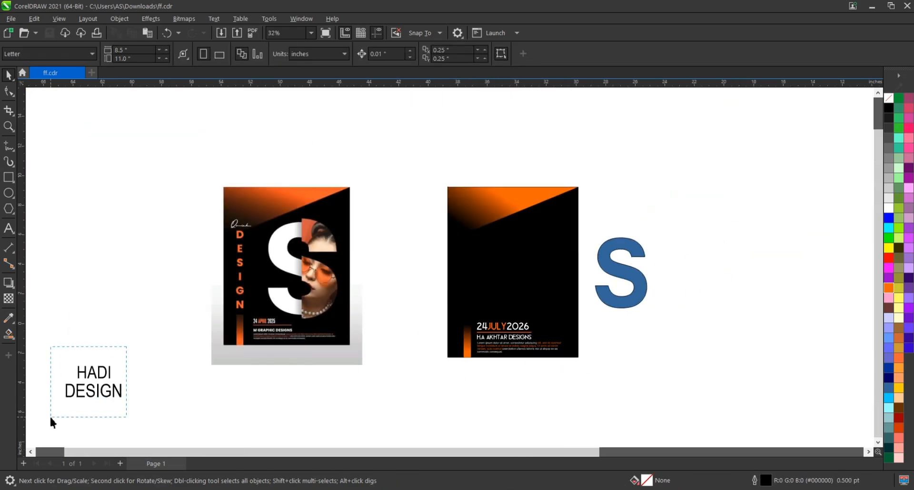
pyautogui.moveTo(50, 419); pyautogui.dragTo(51, 418)
pyautogui.moveTo(187, 339); pyautogui.dragTo(24, 420)
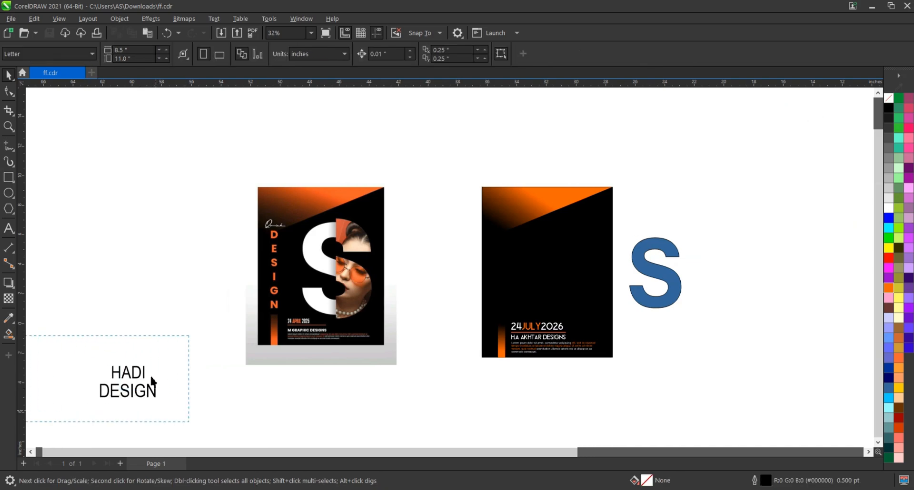
pyautogui.moveTo(139, 386); pyautogui.dragTo(452, 224)
pyautogui.scroll(3, 590, 319)
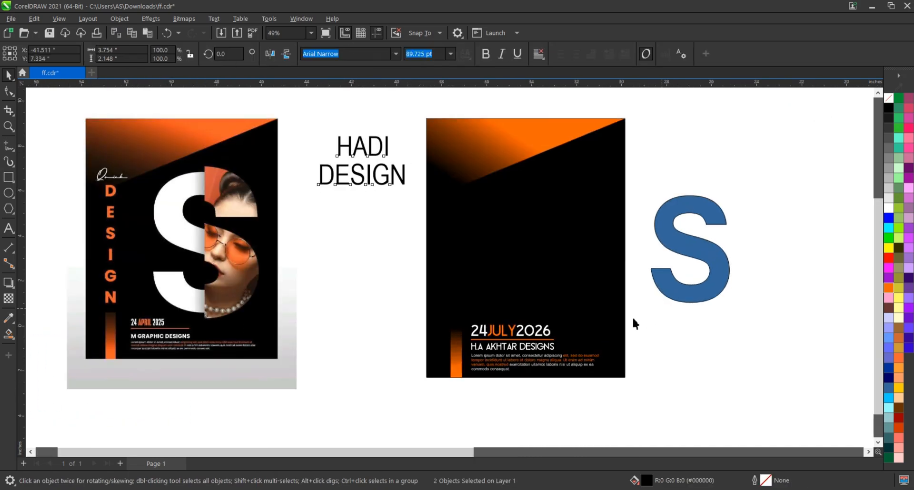
# Set the title's first word in the Bismika script font and move it slightly higher above the word DESIGN
pyautogui.moveTo(462, 386); pyautogui.dragTo(463, 386)
pyautogui.moveTo(602, 321); pyautogui.dragTo(597, 323)
pyautogui.click(513, 261)
pyautogui.click(394, 56)
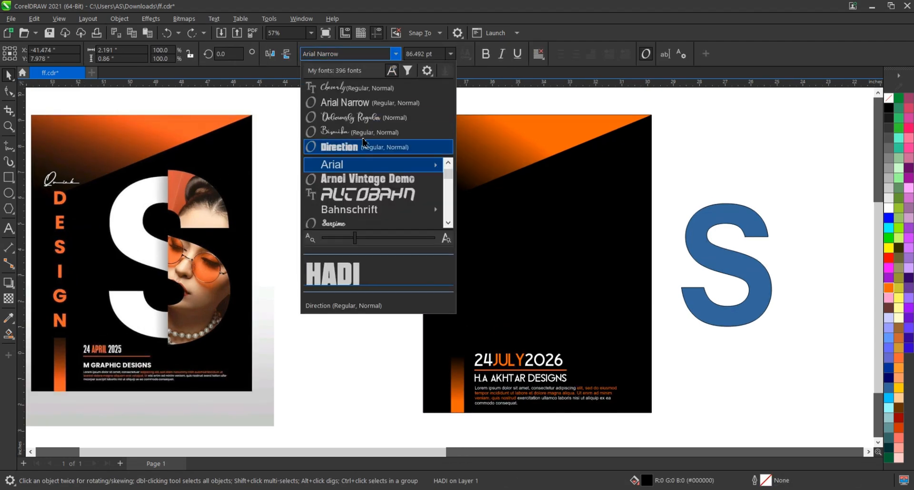
pyautogui.click(364, 133)
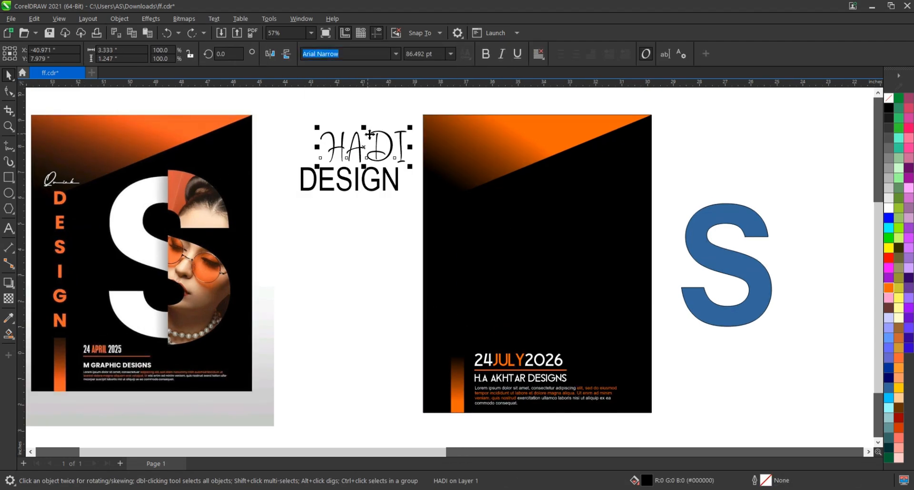
pyautogui.moveTo(368, 136); pyautogui.dragTo(349, 121)
# Break the word DESIGN into a vertical column with one letter per line
pyautogui.click(389, 173)
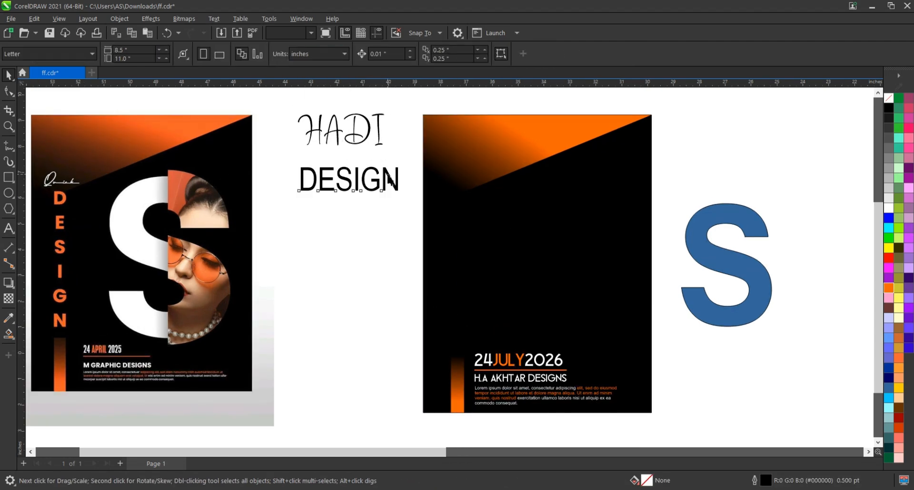
pyautogui.click(390, 178)
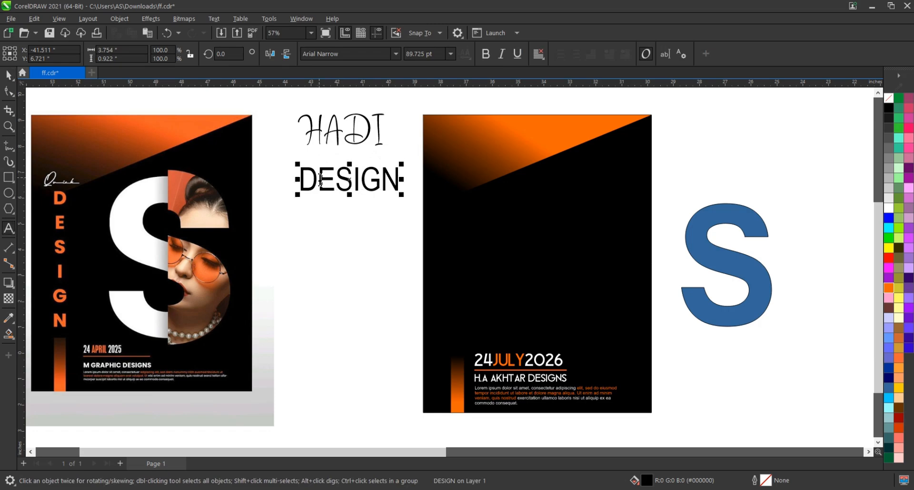
pyautogui.click(320, 180)
pyautogui.press('Return')
pyautogui.click(317, 215)
pyautogui.press('Return')
pyautogui.click(316, 250)
pyautogui.press('Return')
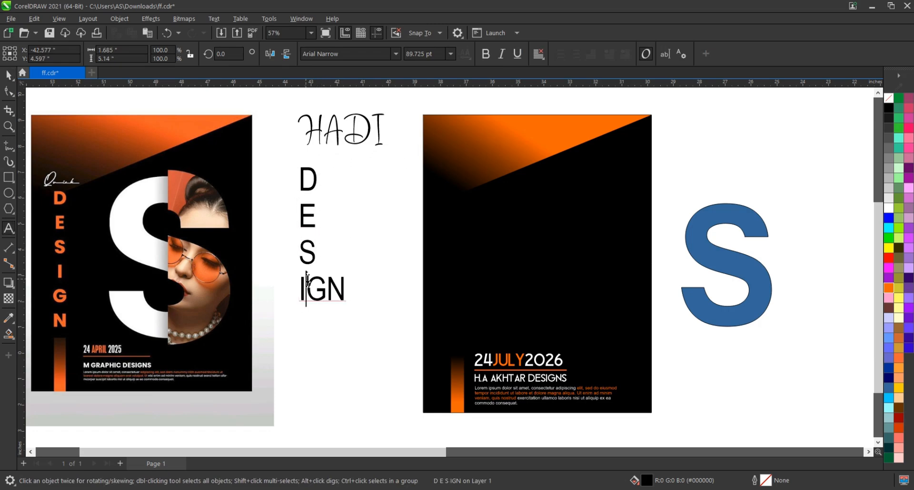
pyautogui.click(307, 288)
pyautogui.press('Return')
pyautogui.click(318, 326)
pyautogui.press('Return')
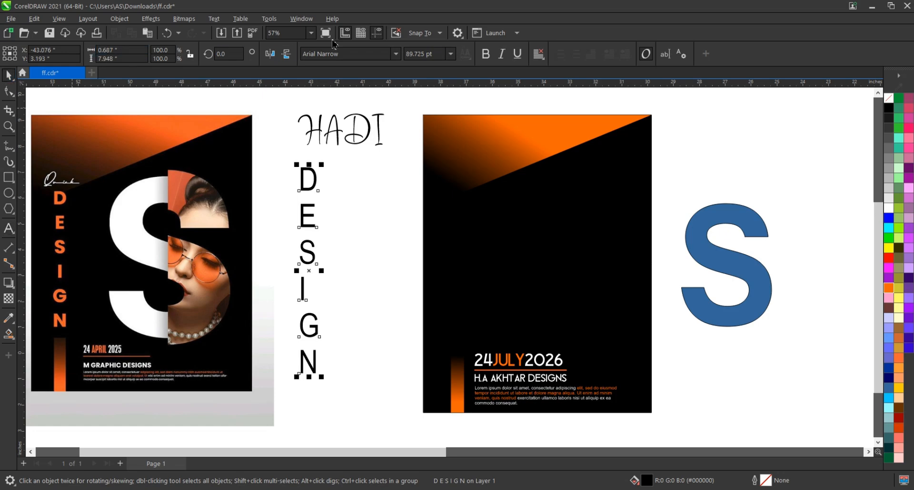
# Set the vertical DESIGN text in the Direction font, fill it orange (#FF6600) and place it on the poster above the accent bar
pyautogui.click(347, 54)
pyautogui.click(353, 145)
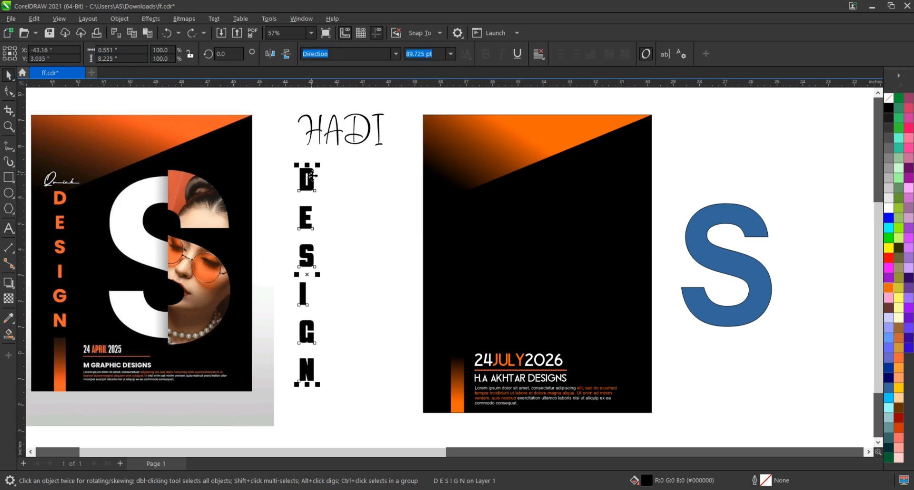
pyautogui.click(895, 289)
pyautogui.moveTo(307, 177); pyautogui.dragTo(468, 172)
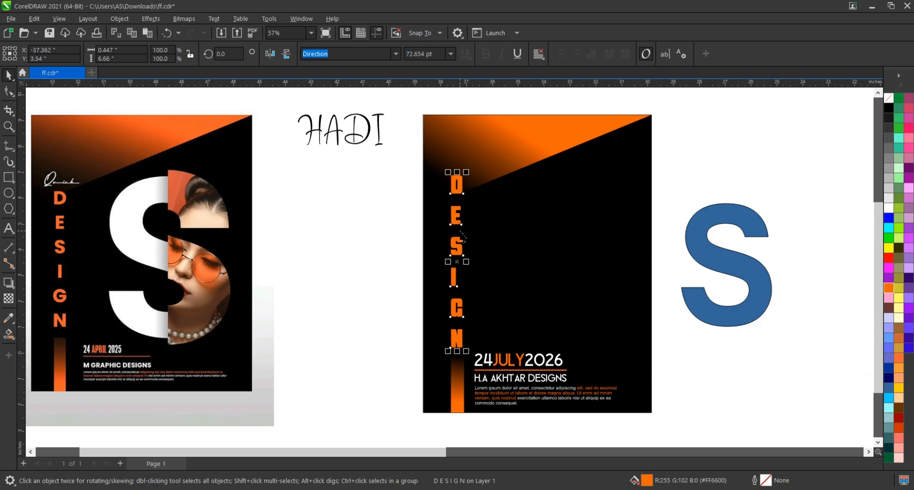
# Align the vertical DESIGN text with the accent bar and reduce it to about 0.39 by 5.87 inches
pyautogui.keyDown('shift'); pyautogui.click(456, 375); pyautogui.keyUp('shift')
pyautogui.click(454, 273)
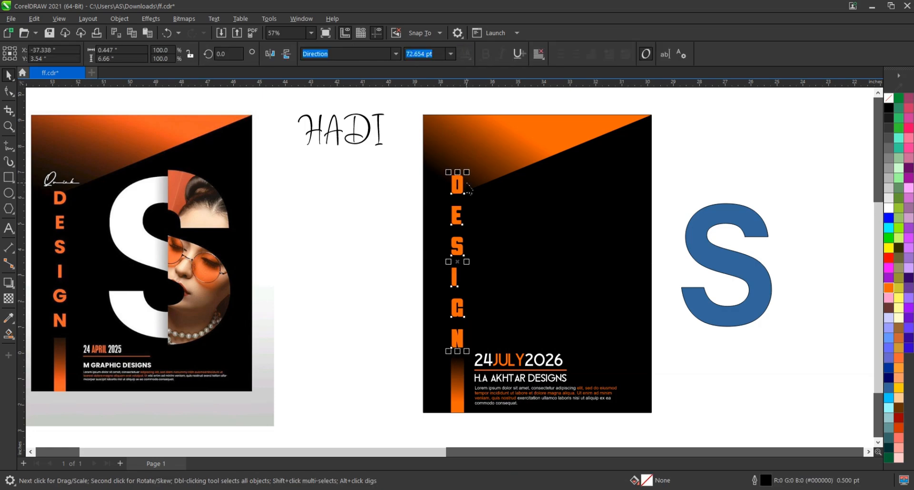
pyautogui.moveTo(469, 172); pyautogui.dragTo(471, 194)
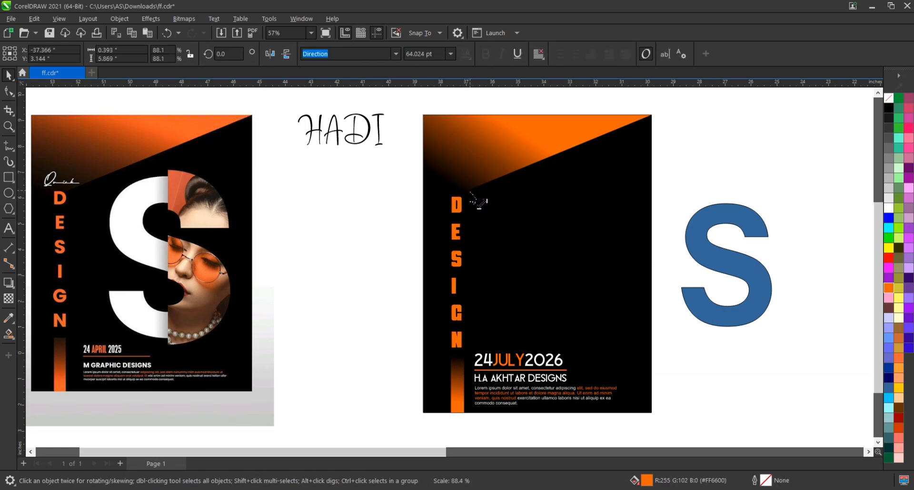
pyautogui.click(385, 191)
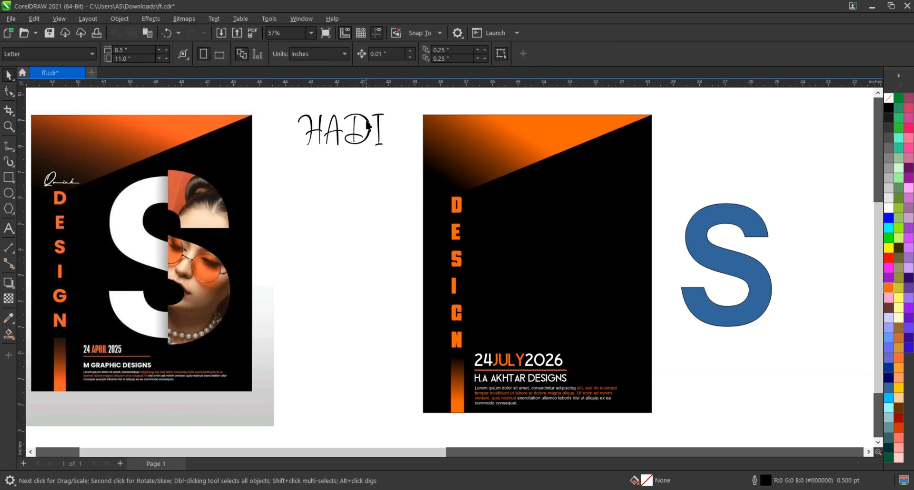
# Place the script title word on the poster above DESIGN, fill it white and scale it down
pyautogui.moveTo(367, 126); pyautogui.dragTo(488, 174)
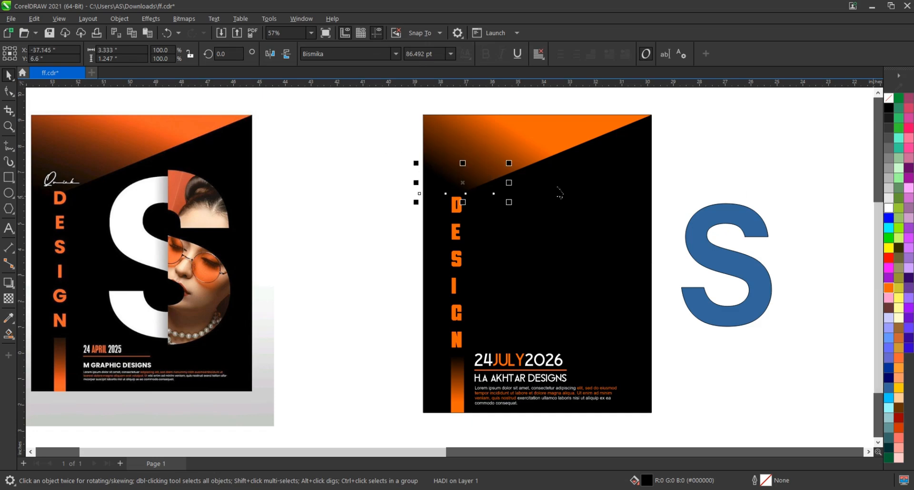
pyautogui.click(888, 208)
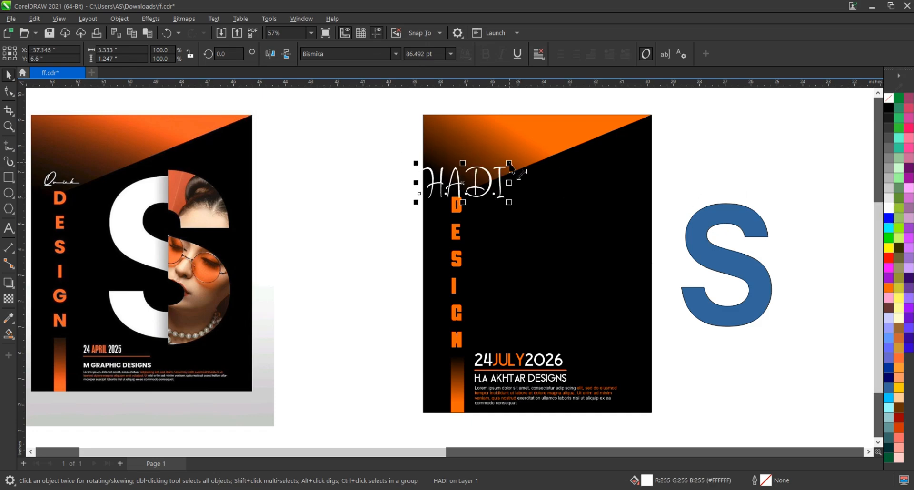
pyautogui.moveTo(509, 163); pyautogui.dragTo(468, 174)
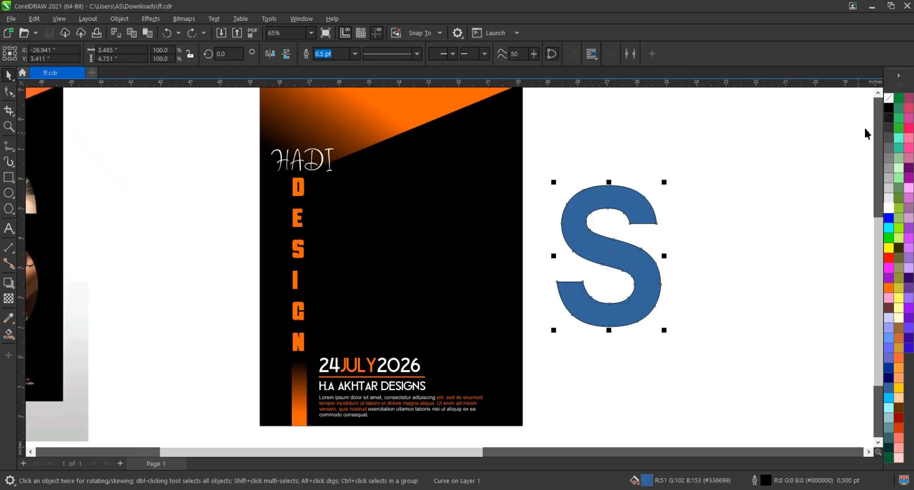
# Fill the S with black and remove its outline
pyautogui.click(887, 109)
pyautogui.rightClick(889, 97)
pyautogui.click(837, 101)
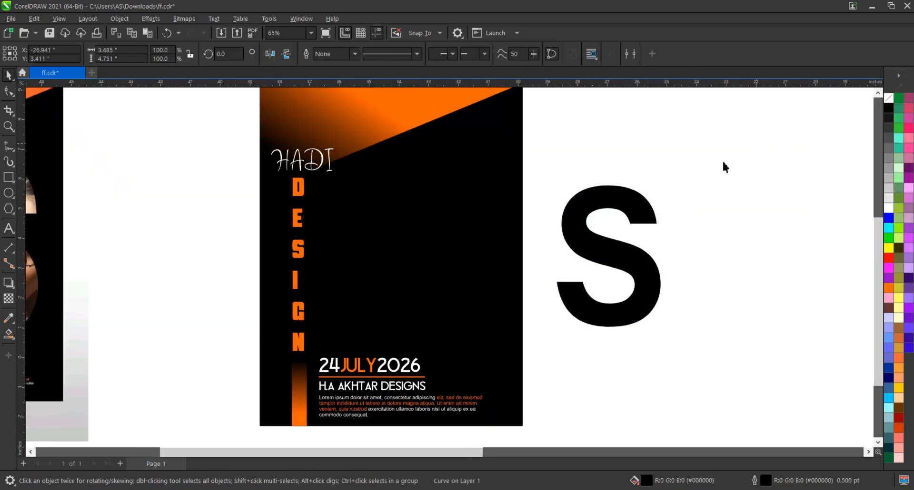
# Add an outward contour around the S, about 3.8 by 5 inches overall, and break it apart into a separate shape
pyautogui.click(9, 284)
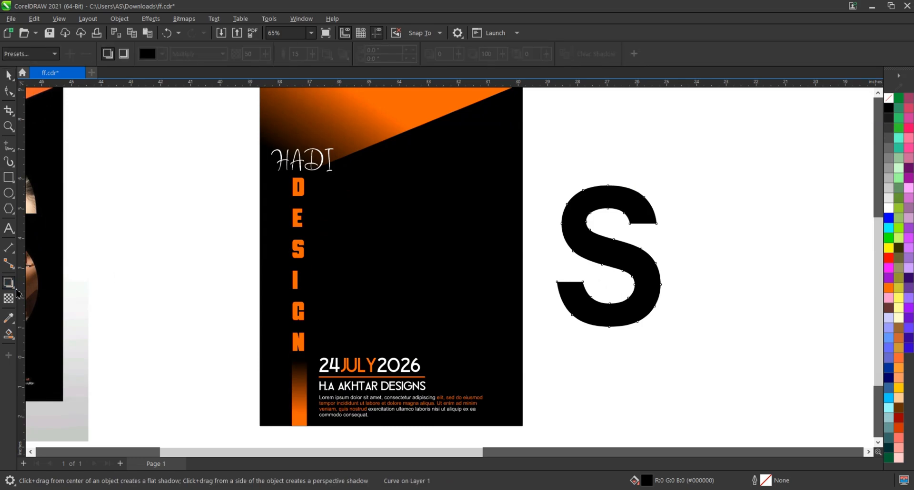
pyautogui.click(13, 287)
pyautogui.click(43, 284)
pyautogui.moveTo(592, 210); pyautogui.dragTo(571, 188)
pyautogui.press('space')
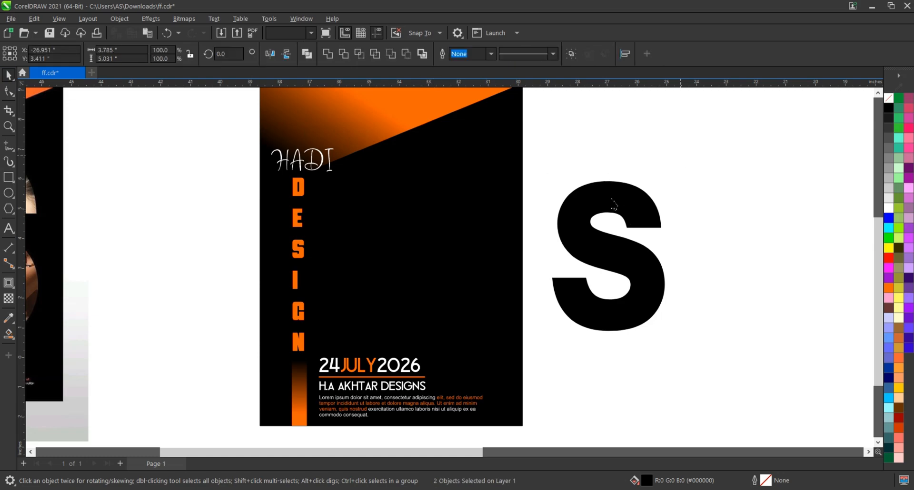
# Fill the inner S with blue and bring the larger black contour shape in front of it
pyautogui.click(609, 197)
pyautogui.click(888, 218)
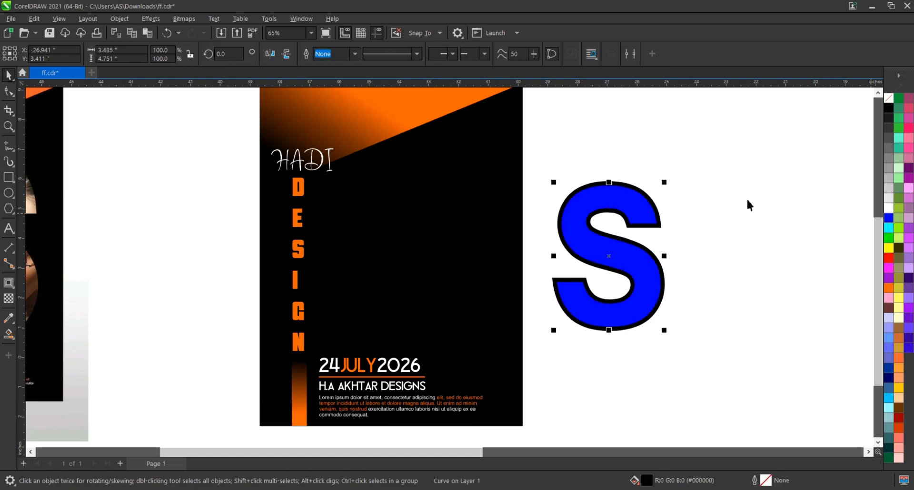
pyautogui.moveTo(624, 193); pyautogui.dragTo(595, 193)
pyautogui.hotkey('ctrl', 'z')
pyautogui.click(689, 188)
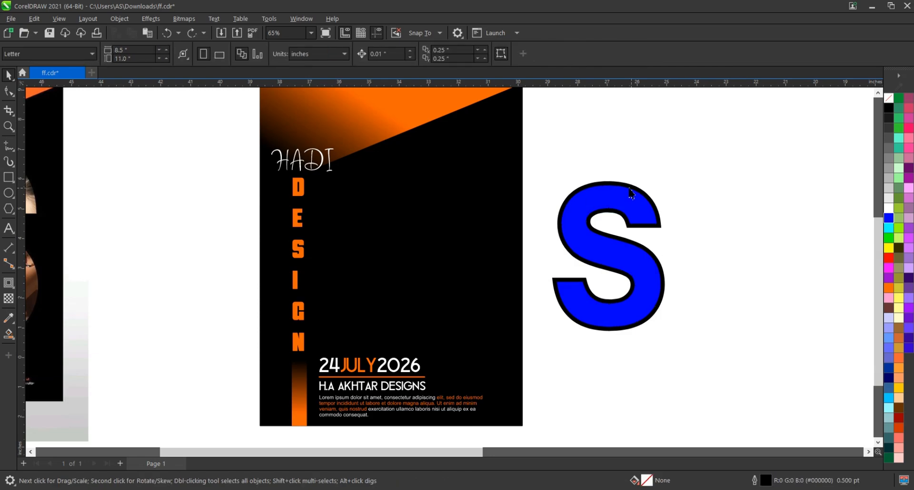
pyautogui.click(625, 186)
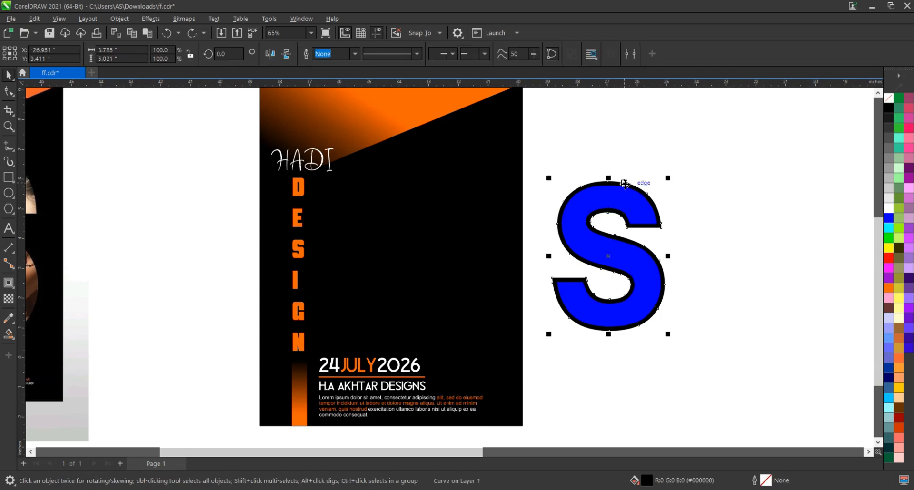
pyautogui.press('Delete')
# Draw a vertical line about 5.8 inches long through the middle of the black S, trim the S with it and delete the line
pyautogui.click(6, 145)
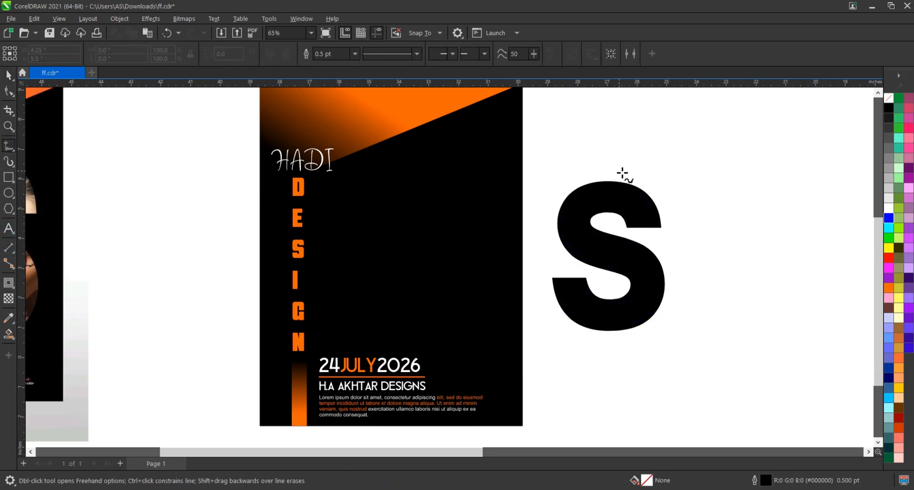
pyautogui.click(617, 350)
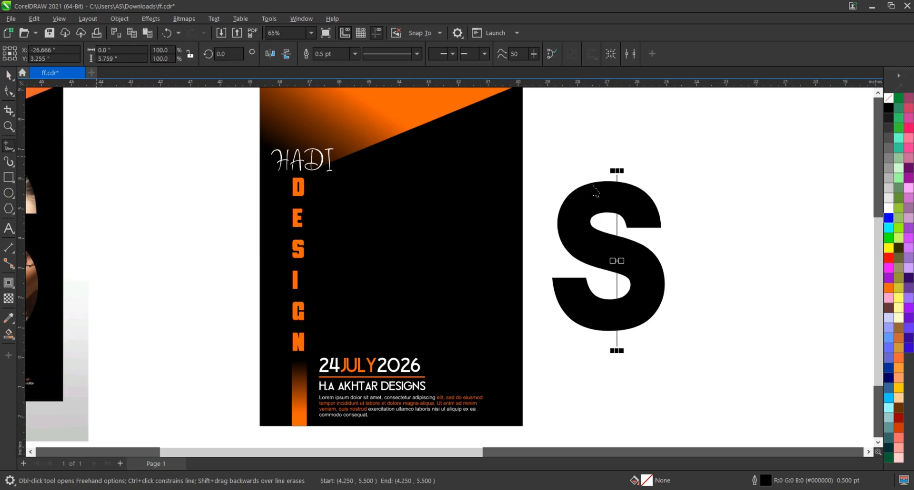
pyautogui.keyDown('shift'); pyautogui.click(642, 205); pyautogui.keyUp('shift')
pyautogui.click(329, 54)
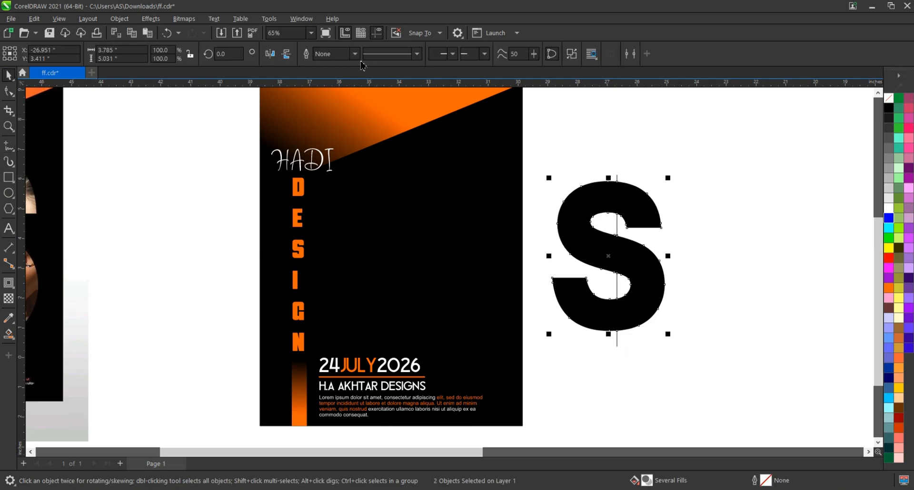
pyautogui.click(607, 176)
pyautogui.click(616, 180)
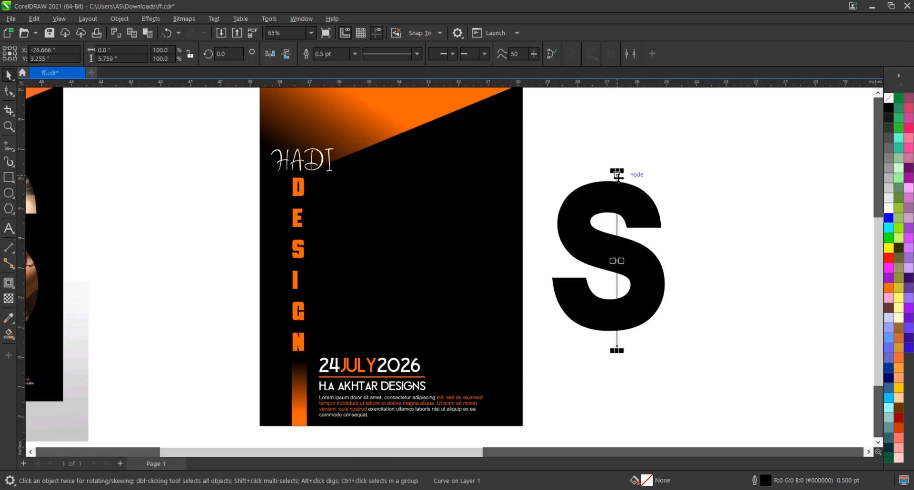
pyautogui.press('Delete')
# Break the trimmed black S apart and delete its left half so that only the right-hand pieces cover the blue S
pyautogui.click(599, 202)
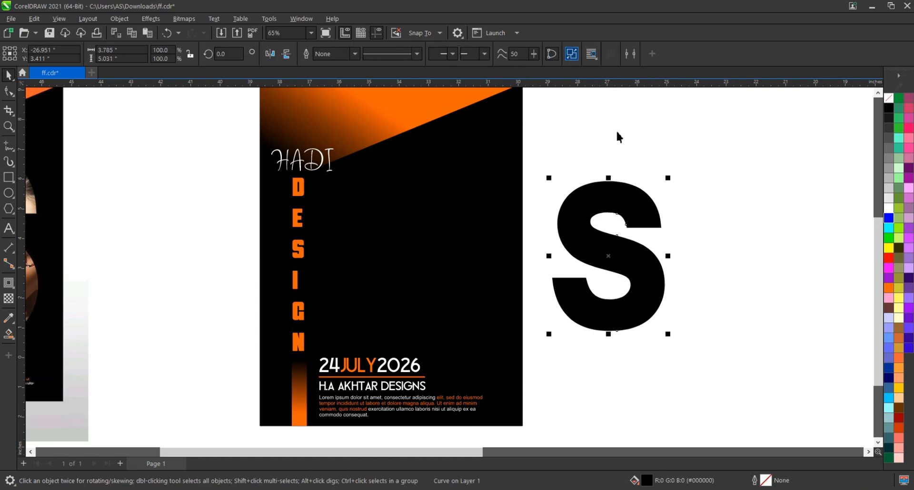
pyautogui.hotkey('ctrl', 'k')
pyautogui.moveTo(627, 160); pyautogui.dragTo(528, 377)
pyautogui.press('Delete')
pyautogui.click(639, 221)
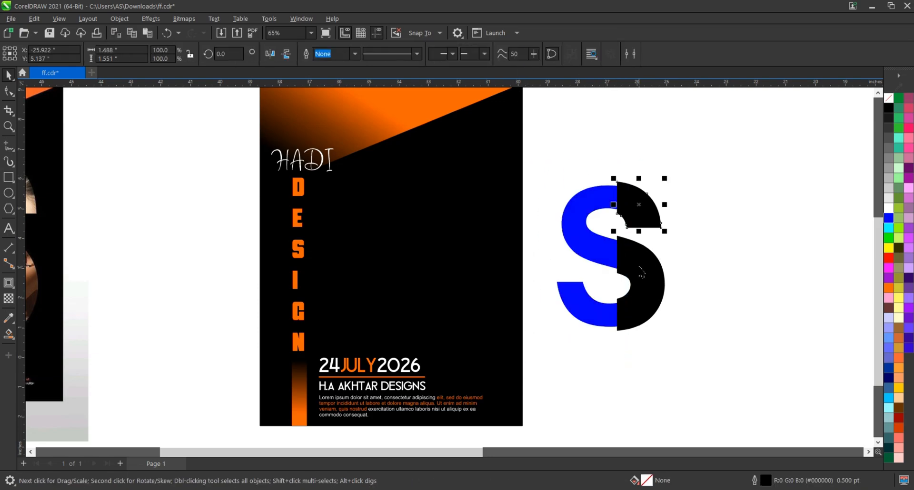
pyautogui.keyDown('shift'); pyautogui.click(641, 273); pyautogui.keyUp('shift')
pyautogui.click(646, 140)
# Save the file, fill the blue inner S with white and the black right-hand pieces with orange
pyautogui.scroll(-3, 658, 207)
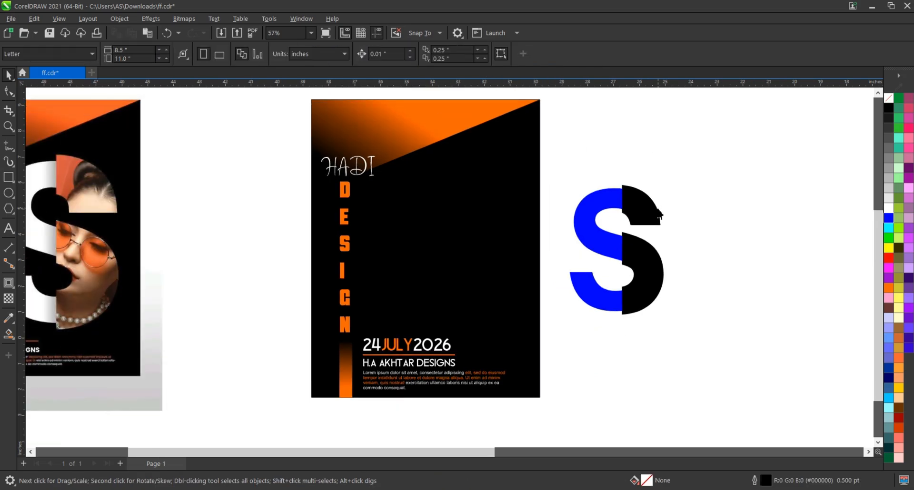
pyautogui.hotkey('ctrl', 's')
pyautogui.click(623, 201)
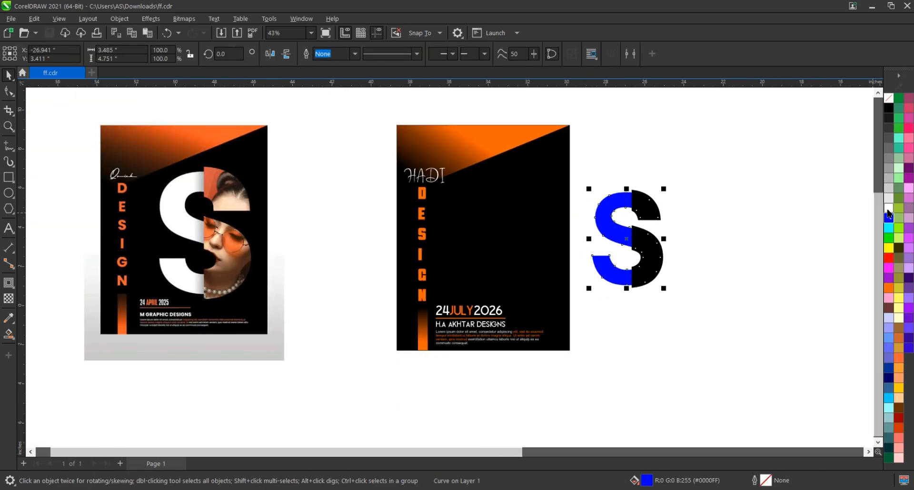
pyautogui.click(888, 208)
pyautogui.click(652, 252)
pyautogui.click(888, 287)
# Move the two-tone S onto the poster's black area and enlarge it to about 4.87 by 6.73 inches
pyautogui.moveTo(694, 147); pyautogui.dragTo(569, 326)
pyautogui.moveTo(648, 202); pyautogui.dragTo(542, 194)
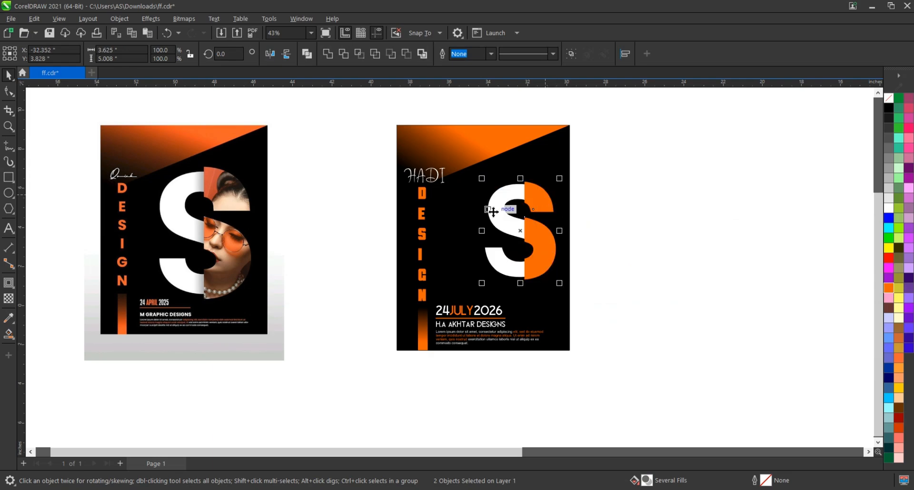
pyautogui.scroll(1, 492, 212)
pyautogui.moveTo(480, 170); pyautogui.dragTo(472, 159)
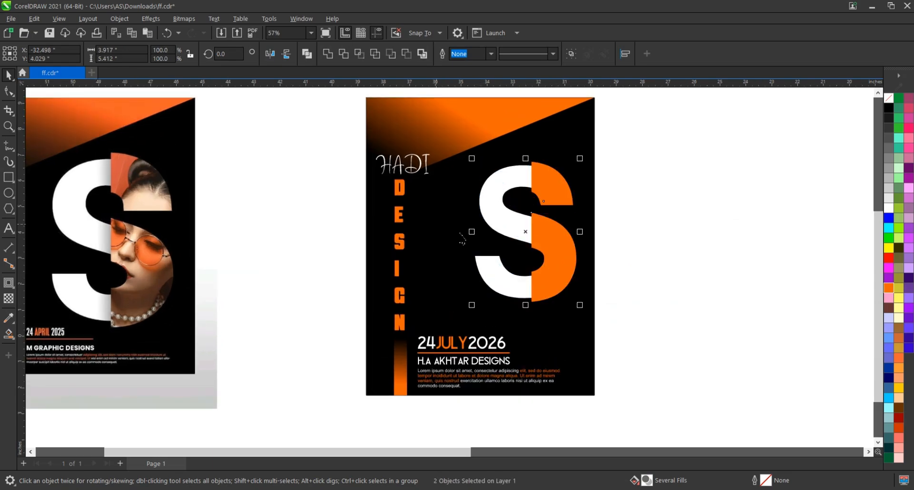
pyautogui.moveTo(473, 307); pyautogui.dragTo(454, 332)
pyautogui.moveTo(454, 159); pyautogui.dragTo(448, 148)
pyautogui.scroll(-1, 619, 200)
# Shift the S slightly toward the poster's right edge and scale it down a little to clear the date text
pyautogui.click(643, 191)
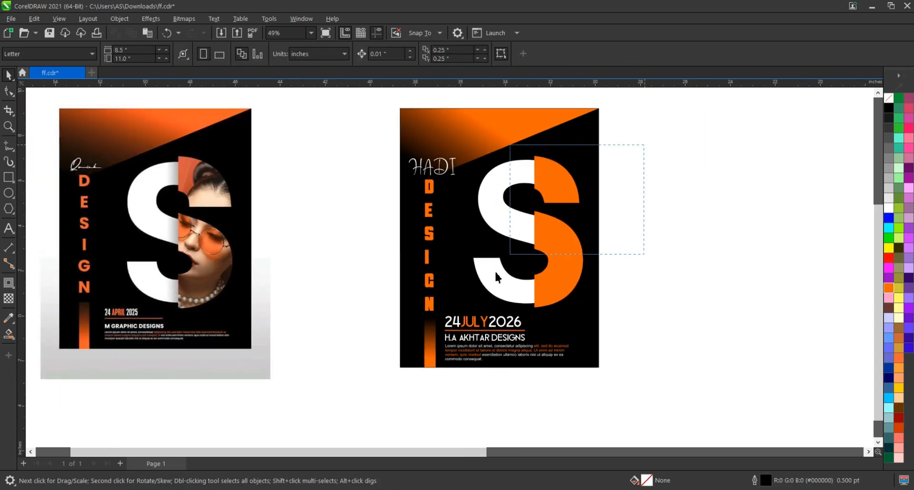
pyautogui.moveTo(497, 277); pyautogui.dragTo(450, 315)
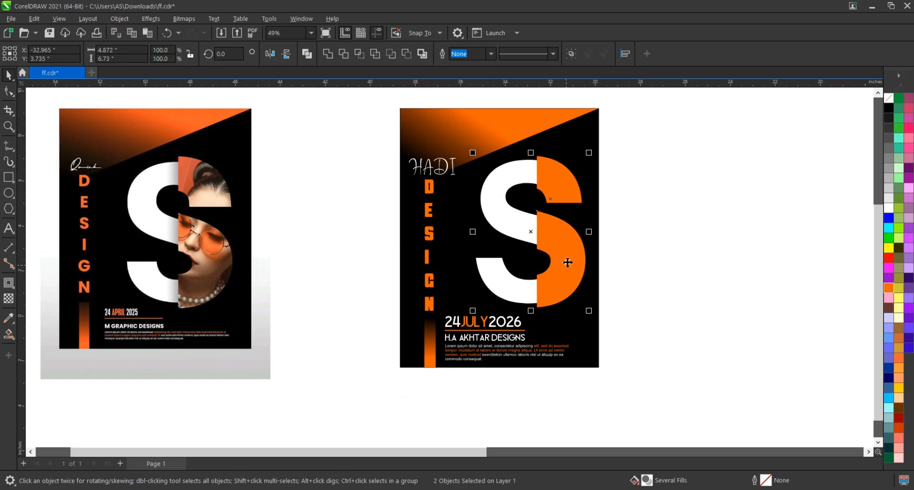
pyautogui.moveTo(567, 262); pyautogui.dragTo(570, 262)
pyautogui.click(643, 225)
pyautogui.moveTo(643, 148); pyautogui.dragTo(455, 325)
pyautogui.moveTo(593, 152); pyautogui.dragTo(588, 159)
# Scale the event text block under the S down slightly and save the file
pyautogui.moveTo(637, 281); pyautogui.dragTo(493, 360)
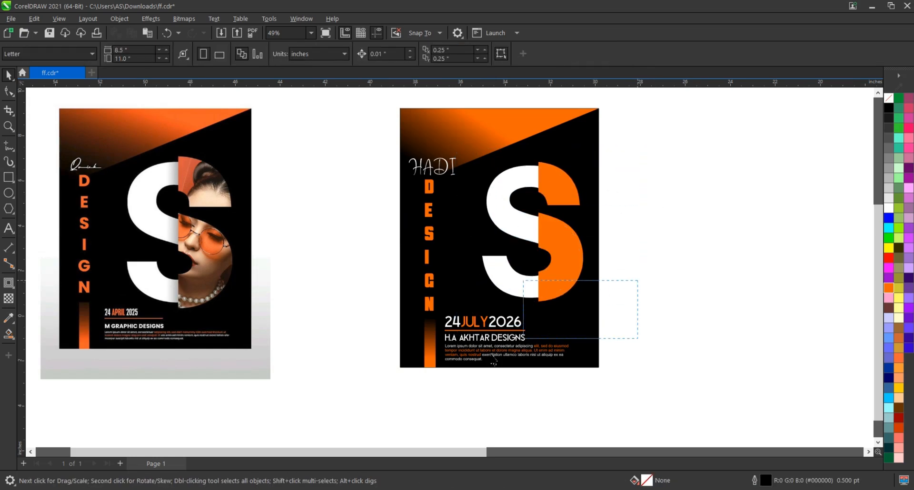
pyautogui.moveTo(449, 379); pyautogui.dragTo(437, 385)
pyautogui.moveTo(571, 313); pyautogui.dragTo(565, 316)
pyautogui.click(631, 329)
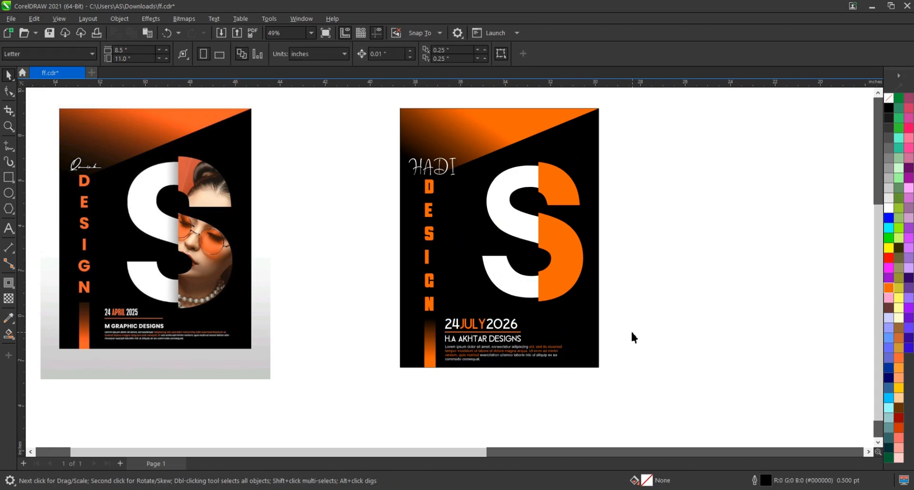
pyautogui.hotkey('ctrl', 's')
# Nudge the script name, the vertical DESIGN title and the gradient bar slightly left together
pyautogui.moveTo(458, 164); pyautogui.dragTo(456, 155)
pyautogui.moveTo(459, 392); pyautogui.dragTo(458, 389)
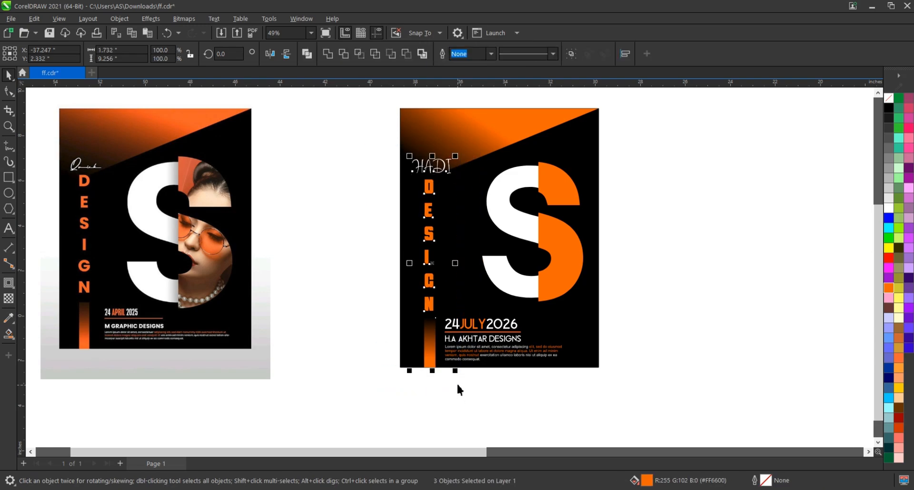
pyautogui.press('Left')
pyautogui.press('Left')
pyautogui.press('Left')
pyautogui.press('Left')
pyautogui.press('Left')
pyautogui.press('Left')
pyautogui.press('Left')
pyautogui.press('Left')
pyautogui.press('Left')
pyautogui.press('Left')
pyautogui.press('Left')
pyautogui.press('Left')
pyautogui.press('Left')
pyautogui.press('Left')
pyautogui.press('Left')
pyautogui.press('Left')
pyautogui.press('Left')
pyautogui.click(456, 381)
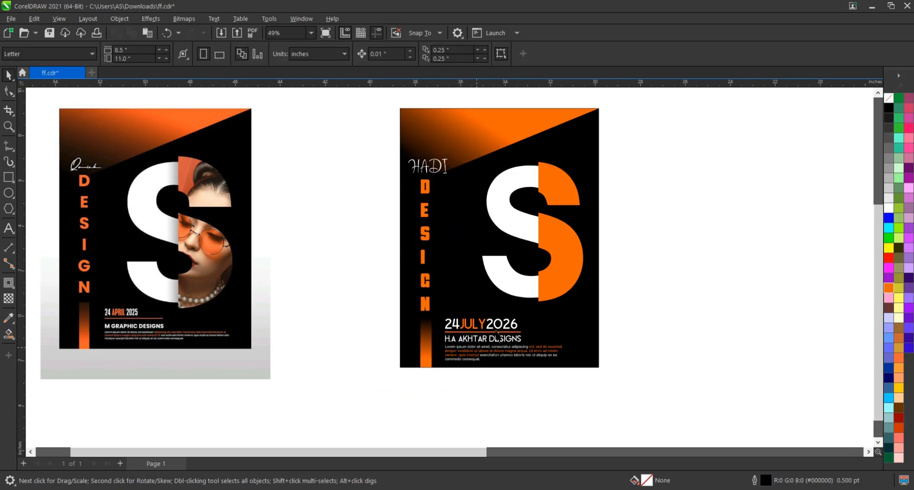
# Enlarge the whole S slightly and widen it to about 4.88 by 6.47 inches
pyautogui.click(570, 260)
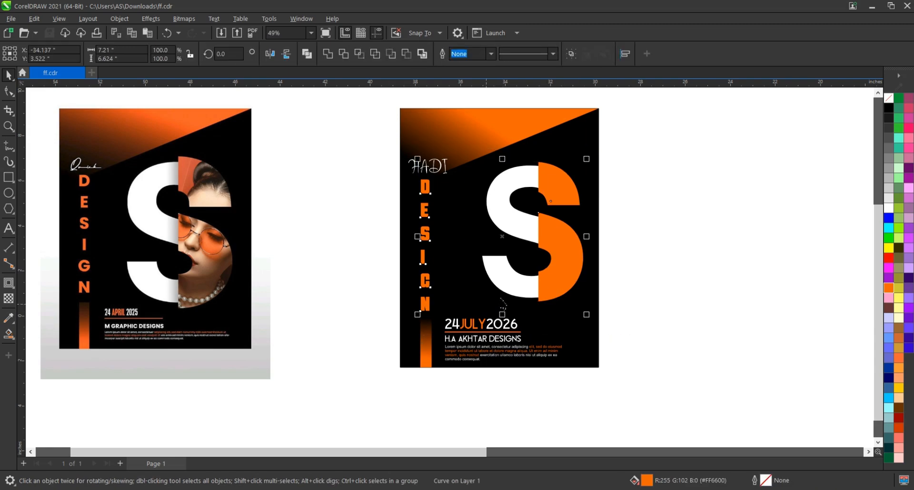
pyautogui.moveTo(644, 147); pyautogui.dragTo(481, 315)
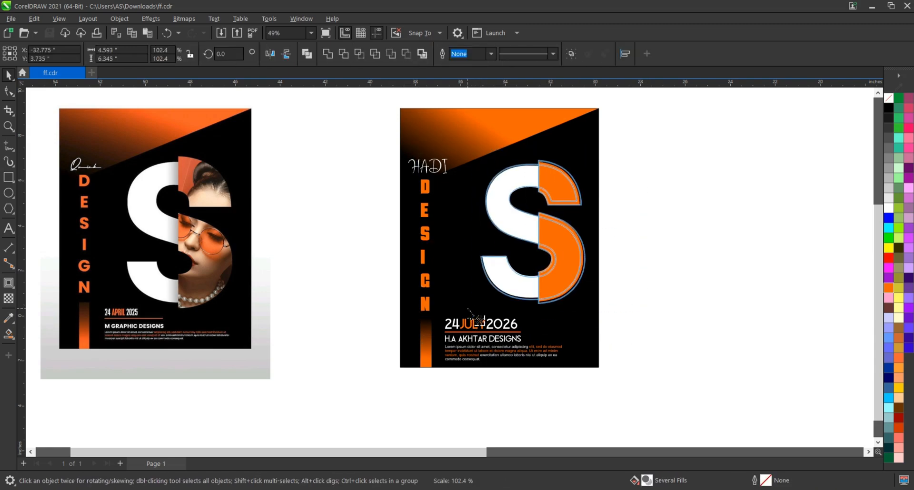
pyautogui.click(656, 214)
pyautogui.scroll(-1, 665, 191)
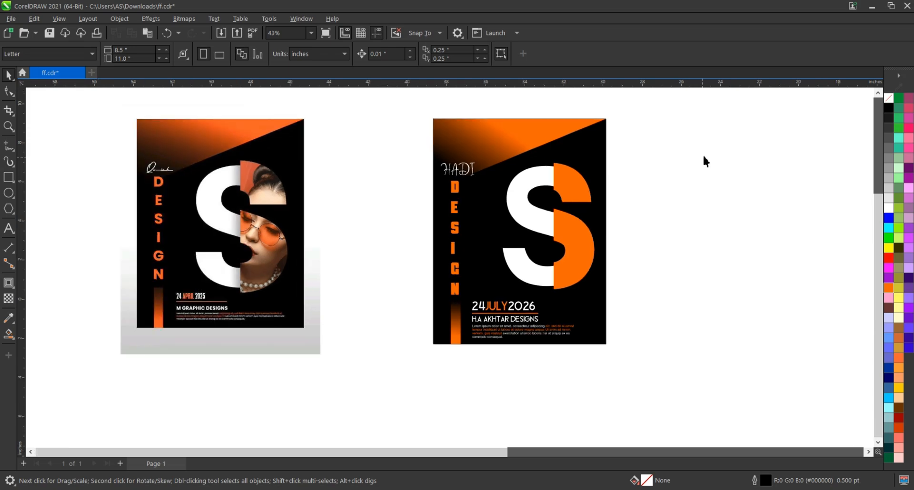
pyautogui.moveTo(643, 147); pyautogui.dragTo(478, 314)
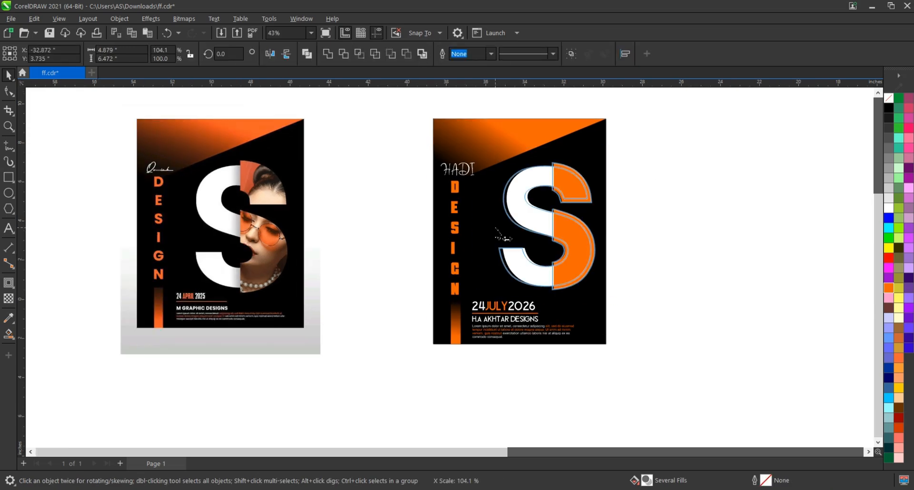
pyautogui.click(657, 226)
pyautogui.scroll(-2, 479, 298)
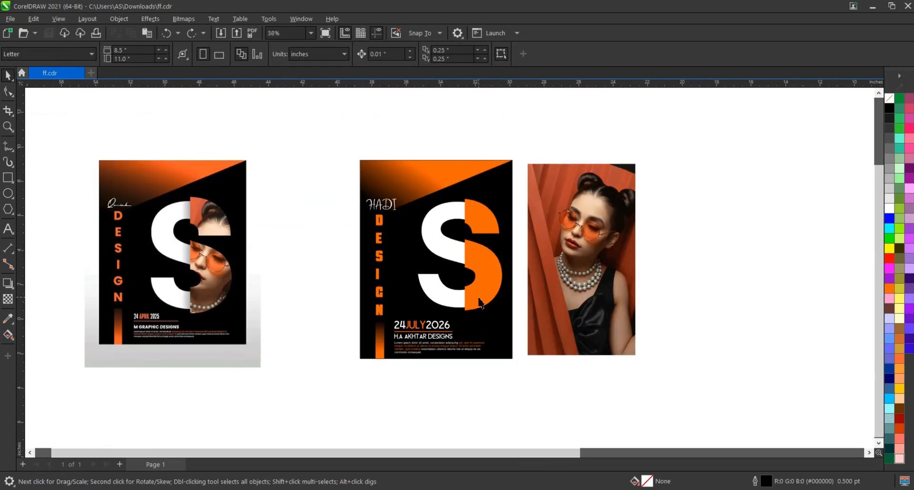
# PowerClip the portrait photo of the woman inside the orange right half of the S
pyautogui.scroll(2, 482, 297)
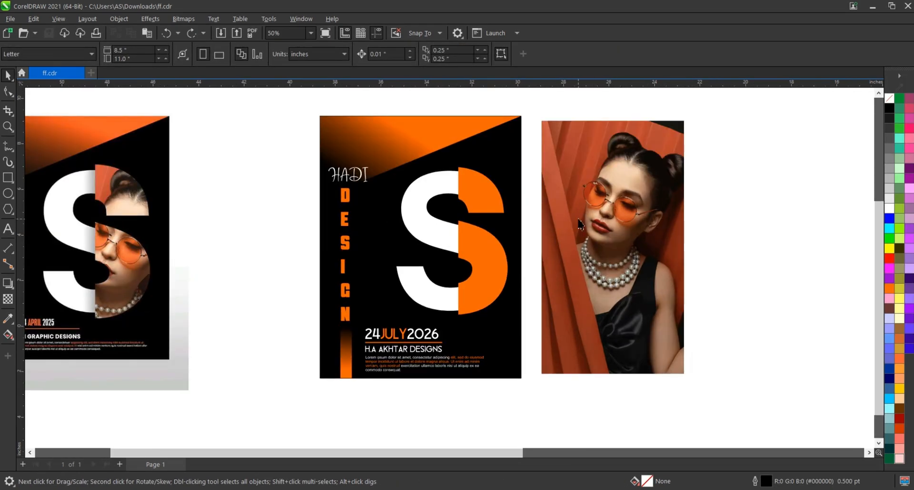
pyautogui.rightClick(578, 219)
pyautogui.click(618, 324)
pyautogui.click(481, 209)
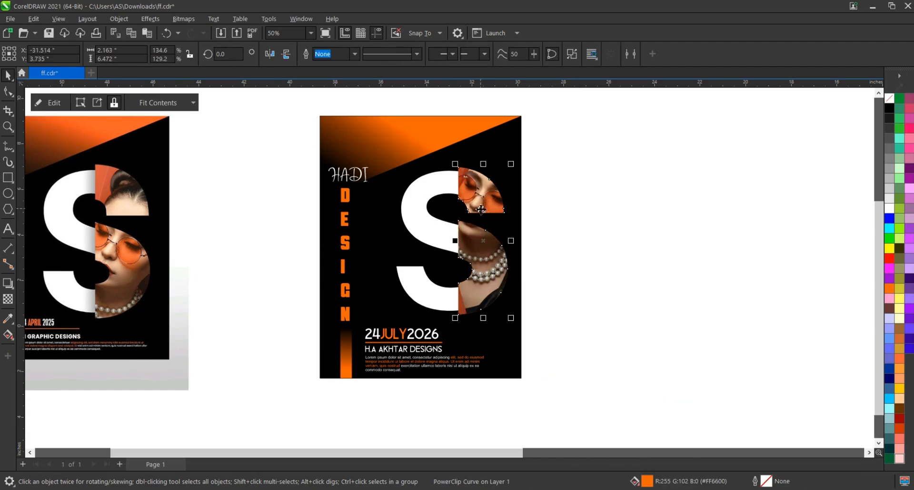
# Edit the PowerClip contents and move the photo down so the hair and glasses fit the S as in the reference poster
pyautogui.click(44, 104)
pyautogui.click(517, 165)
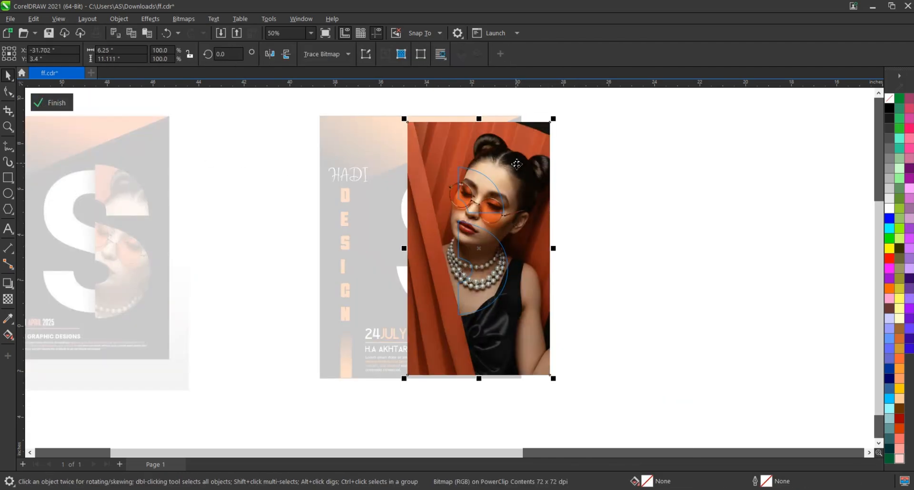
pyautogui.moveTo(517, 164); pyautogui.dragTo(533, 221)
pyautogui.click(527, 190)
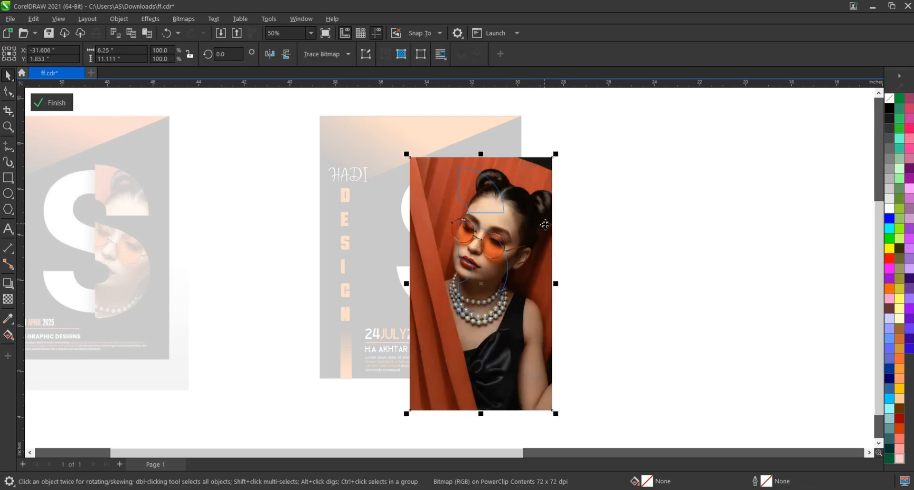
pyautogui.keyDown('ctrl'); pyautogui.click(605, 228); pyautogui.keyUp('ctrl')
pyautogui.click(604, 226)
pyautogui.click(464, 215)
pyautogui.scroll(-1, 560, 248)
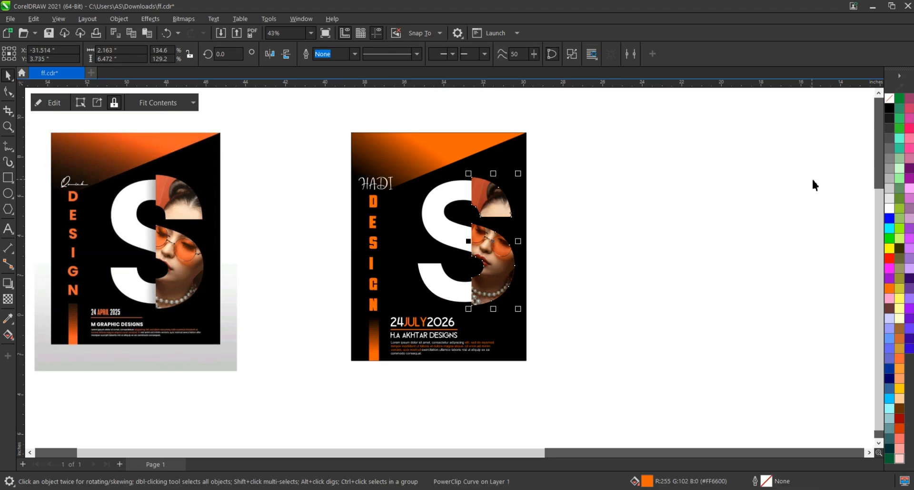
# Add a black drop shadow from the photo half toward the white half of the S, with Multiply, opacity 44 and feather 15
pyautogui.rightClick(888, 100)
pyautogui.click(886, 106)
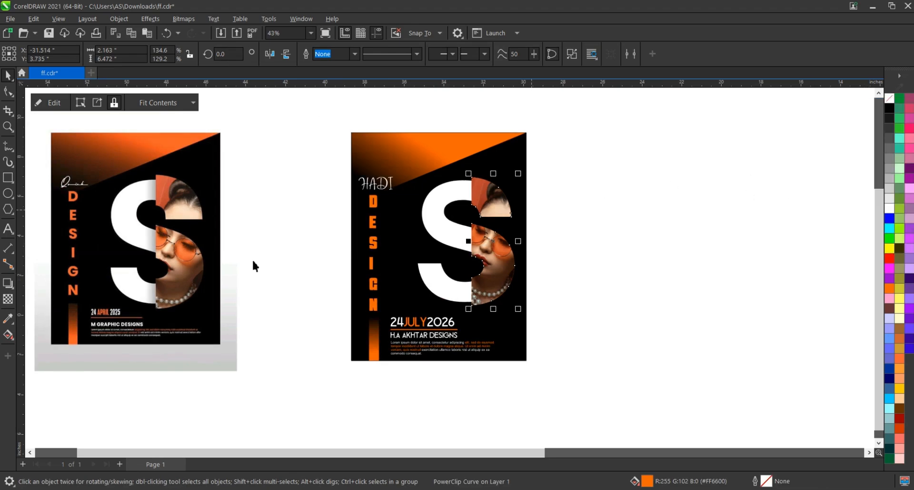
pyautogui.click(16, 289)
pyautogui.click(38, 282)
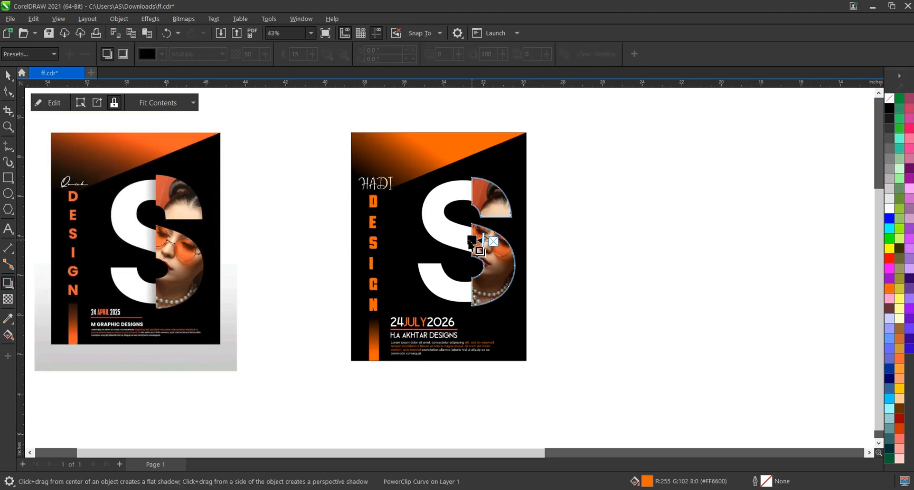
pyautogui.moveTo(471, 241); pyautogui.dragTo(479, 249)
pyautogui.scroll(4, 470, 243)
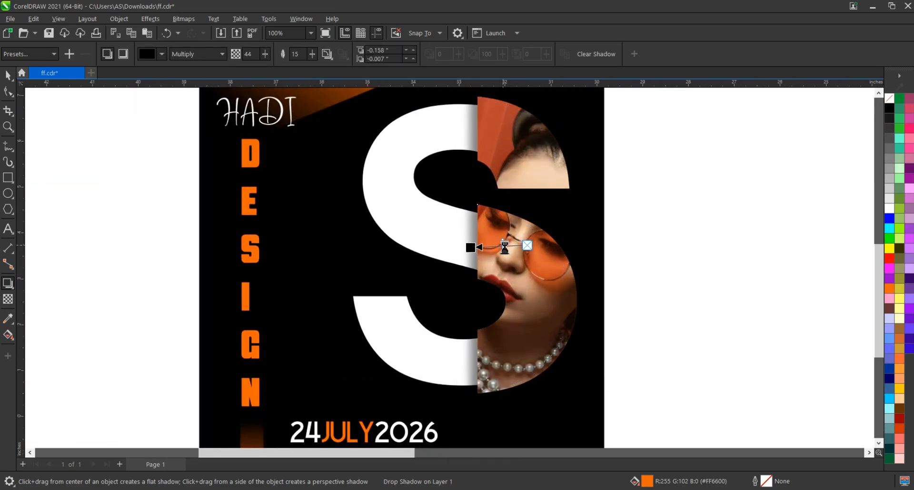
# Draw a rectangle about 10.5 by 14.3 inches covering the poster and its surroundings, and fill it with white
pyautogui.click(9, 75)
pyautogui.scroll(-5, 598, 222)
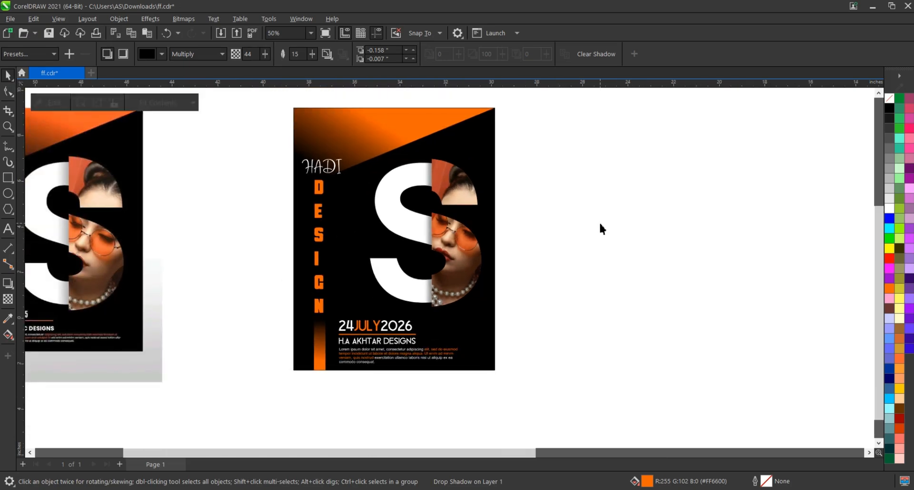
pyautogui.press('F6')
pyautogui.moveTo(346, 131); pyautogui.dragTo(527, 357)
pyautogui.press('space')
pyautogui.moveTo(438, 361); pyautogui.dragTo(436, 370)
pyautogui.click(889, 208)
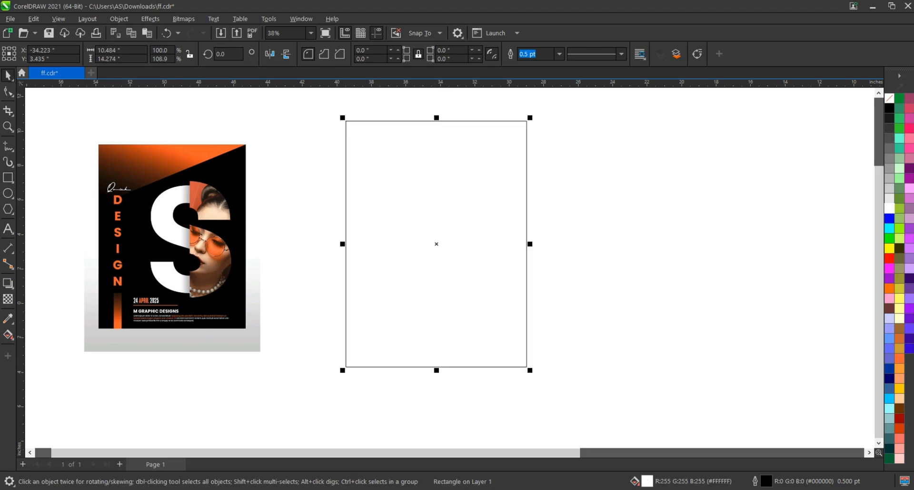
# Give the rectangle a vertical linear gradient from white to light grey and move its start point slightly down
pyautogui.press('g')
pyautogui.moveTo(430, 179); pyautogui.dragTo(430, 328)
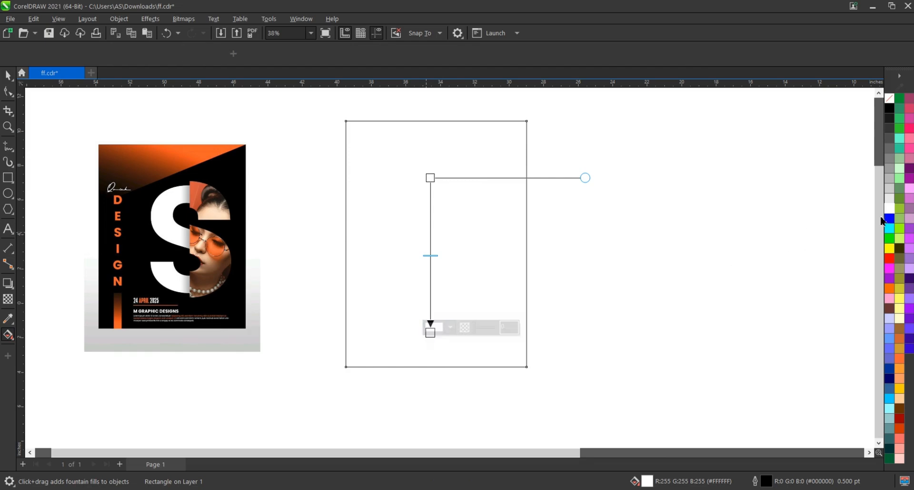
pyautogui.moveTo(889, 201); pyautogui.dragTo(430, 331)
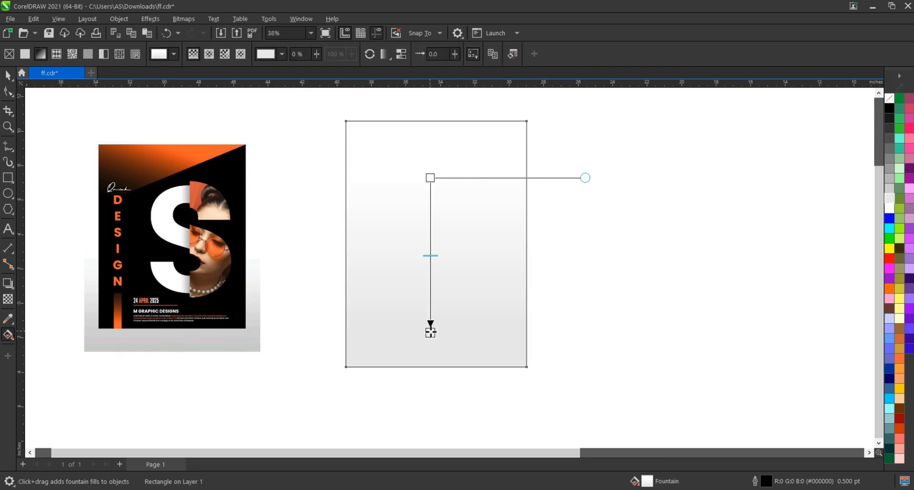
pyautogui.moveTo(430, 178); pyautogui.dragTo(430, 194)
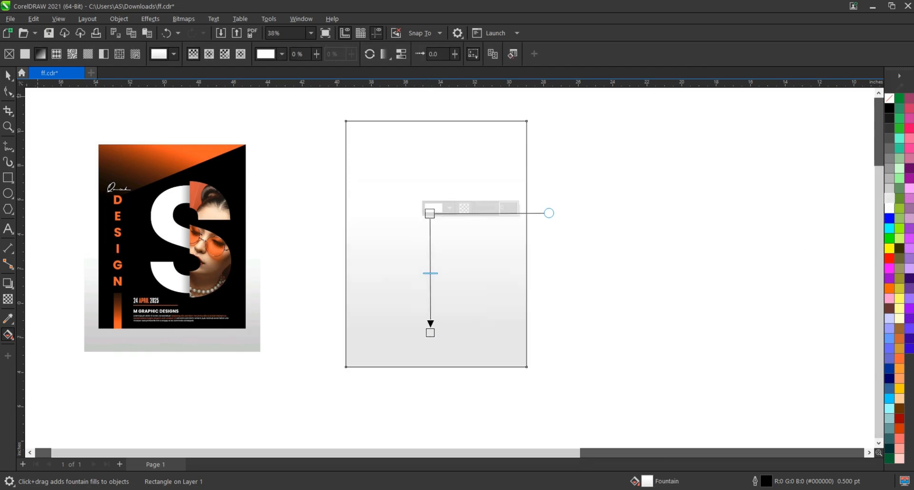
# Send the gradient rectangle behind the poster and remove its outline
pyautogui.press('space')
pyautogui.hotkey('shift', 'pagedown')
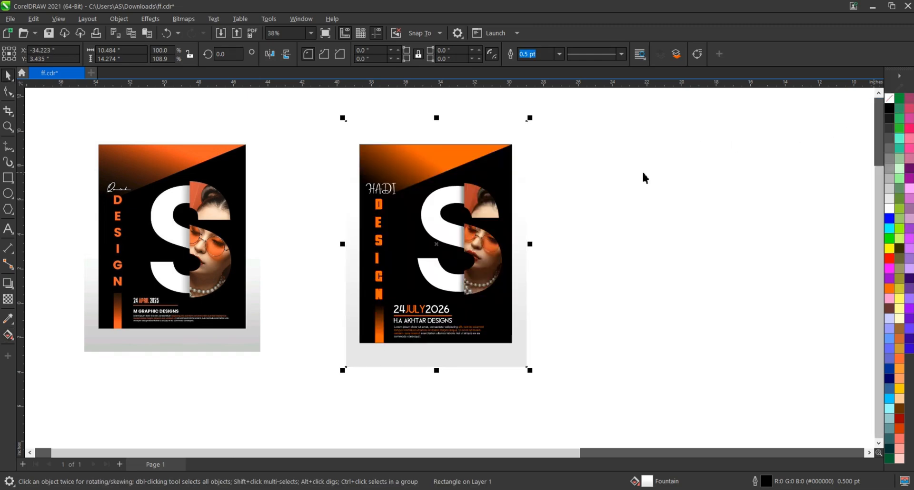
pyautogui.rightClick(889, 99)
pyautogui.click(638, 257)
# Change the lower end of the background rectangle's gradient to a darker grey
pyautogui.click(466, 361)
pyautogui.click(8, 335)
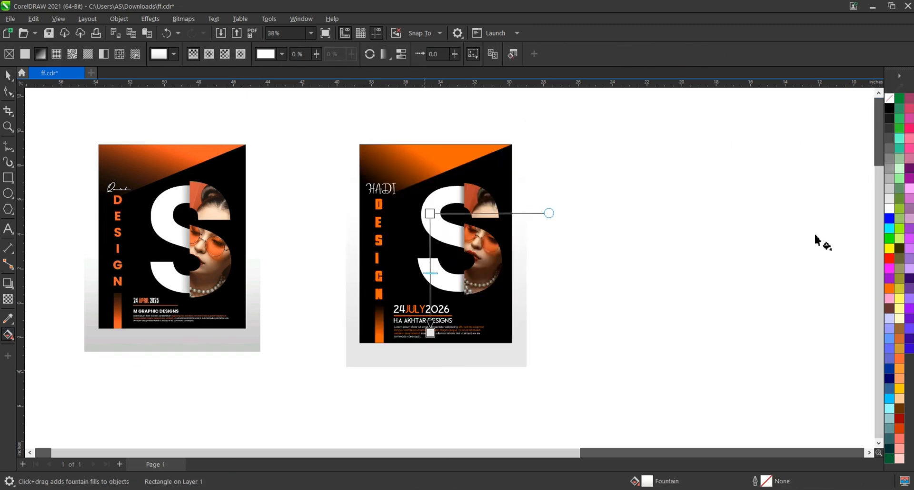
pyautogui.moveTo(888, 188); pyautogui.dragTo(436, 368)
pyautogui.press('space')
# Select both posters, save the file and view them side by side
pyautogui.moveTo(657, 134); pyautogui.dragTo(219, 395)
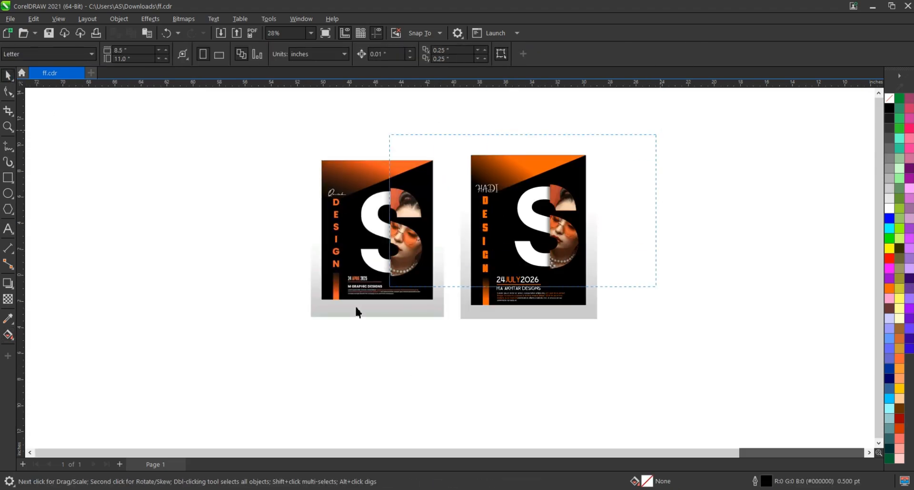
pyautogui.hotkey('ctrl', 's')
pyautogui.hotkey('shift', 'F2')
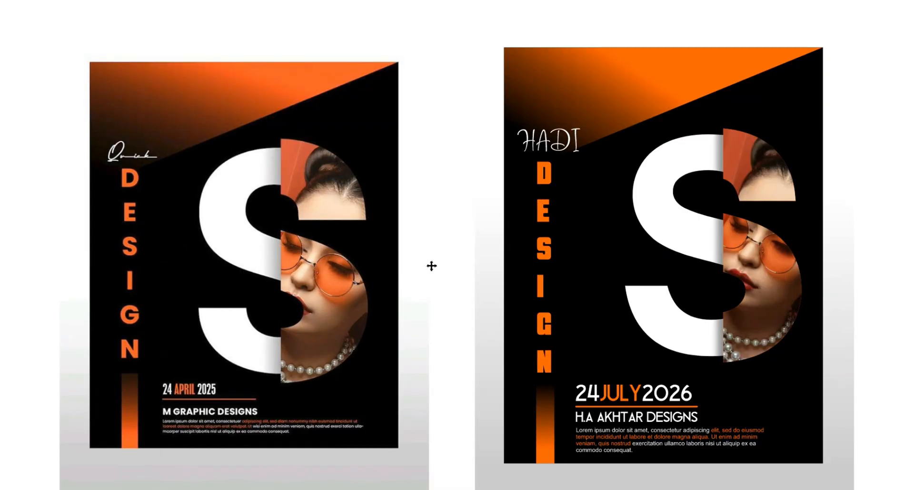